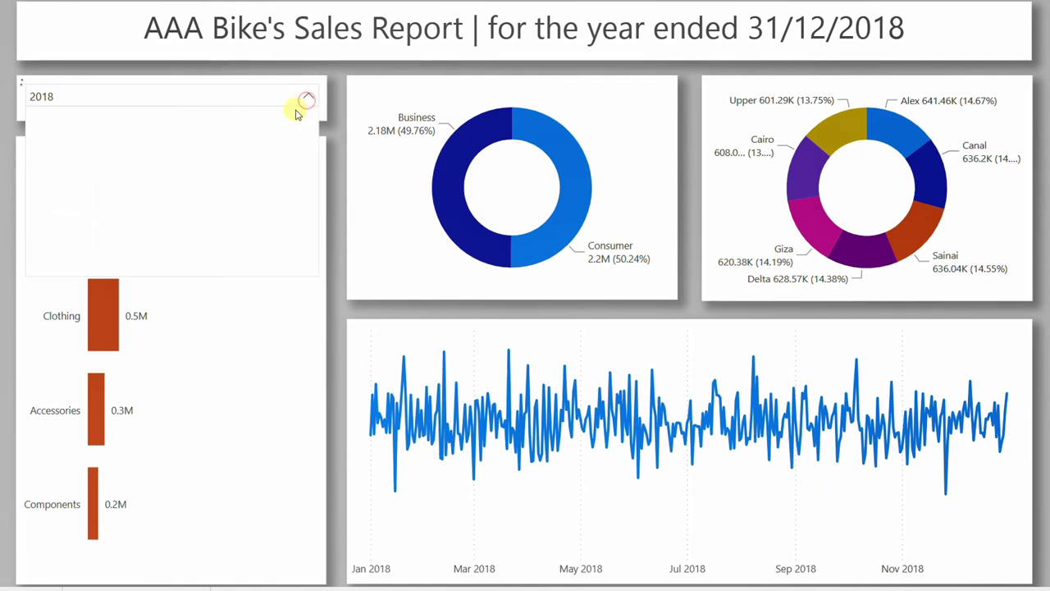
- Show 2017, cross-filter to Bikes, Business and Alex, and confirm years stop at 2019
{"action": "left_click", "coordinate": [308, 100]}
{"action": "left_click", "coordinate": [57, 117]}
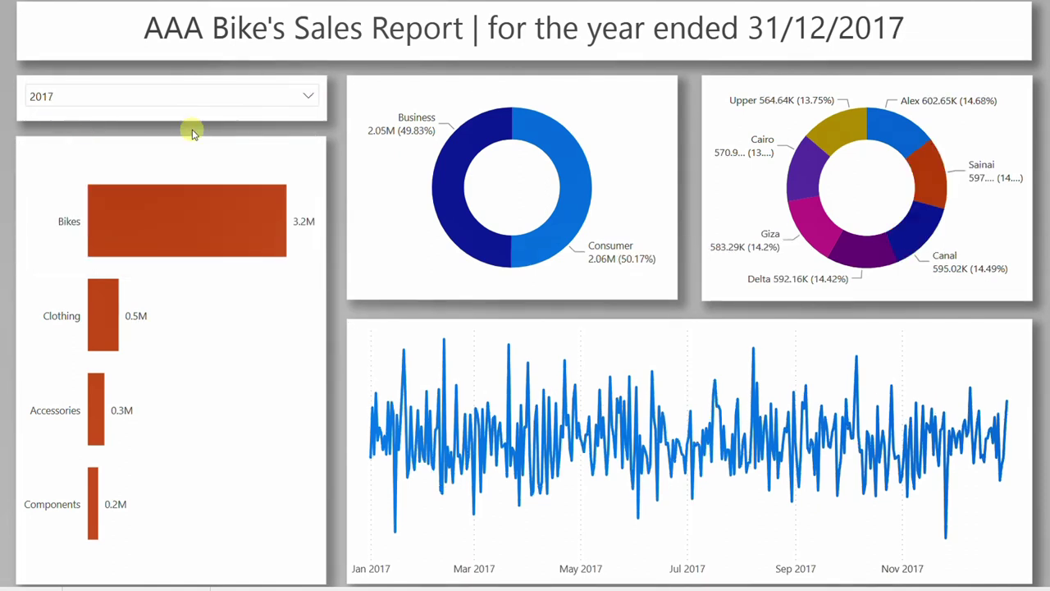
{"action": "left_click", "coordinate": [205, 239]}
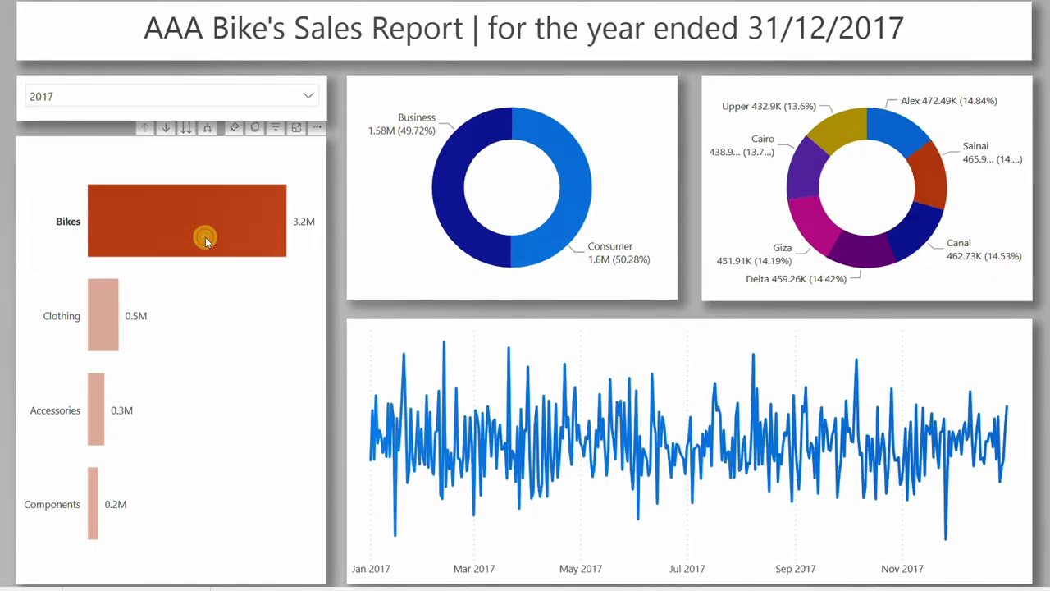
{"action": "left_click", "coordinate": [447, 217]}
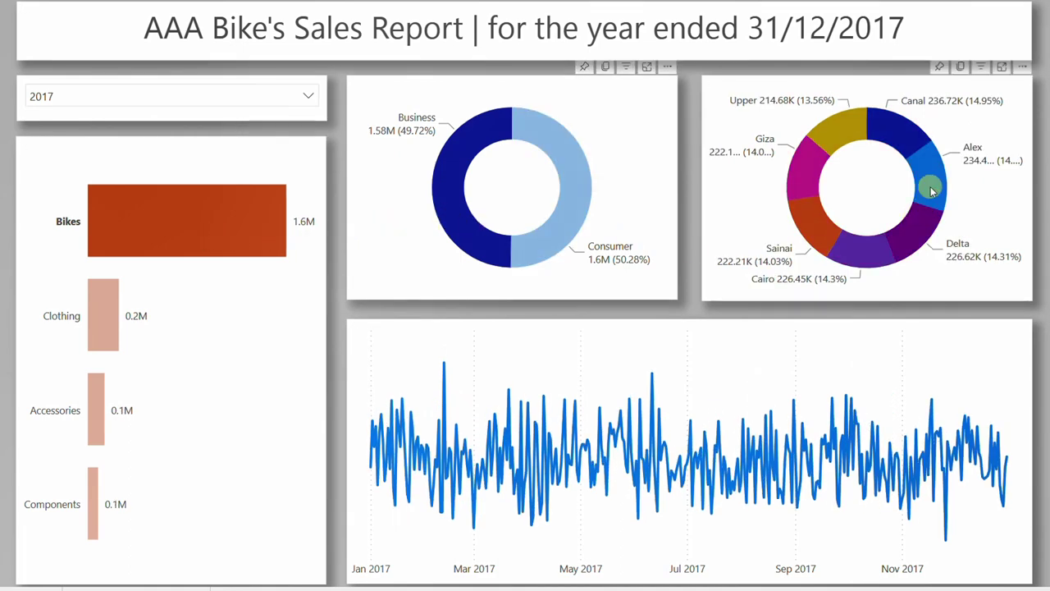
{"action": "left_click", "coordinate": [931, 187]}
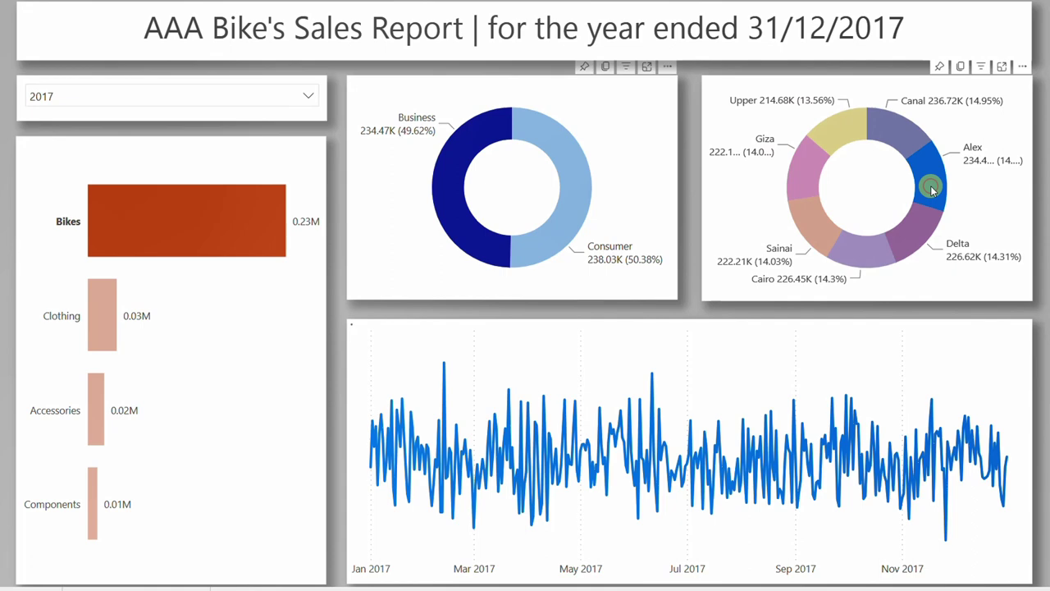
{"action": "left_click", "coordinate": [307, 97]}
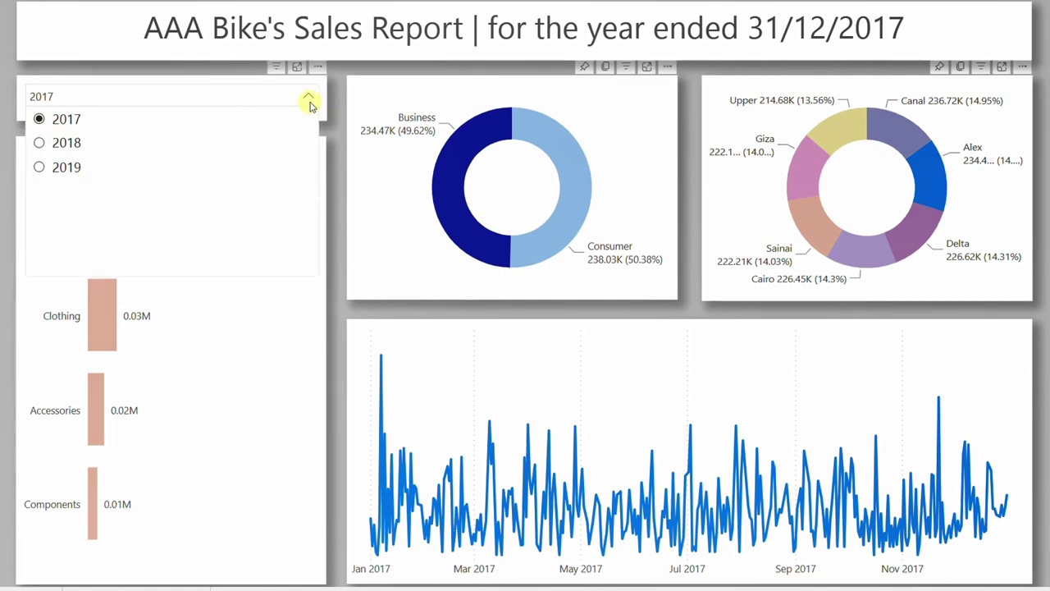
{"action": "left_click", "coordinate": [308, 99]}
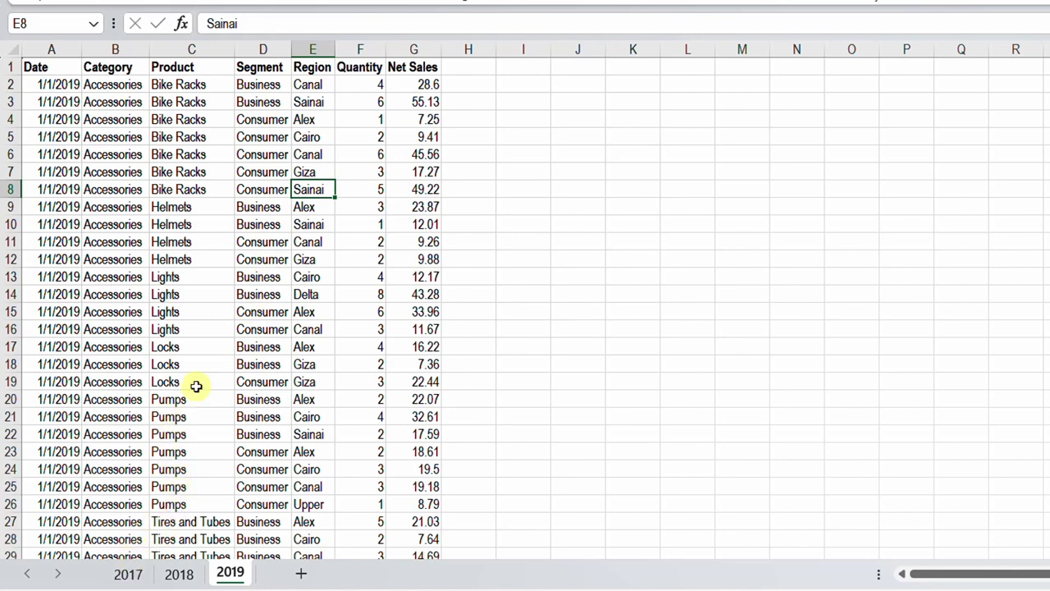
- Look over the 2018, 2017 and 2019 sheets, then bring up 2020Data.xlsx
{"action": "left_click", "coordinate": [173, 574]}
{"action": "left_click", "coordinate": [131, 573]}
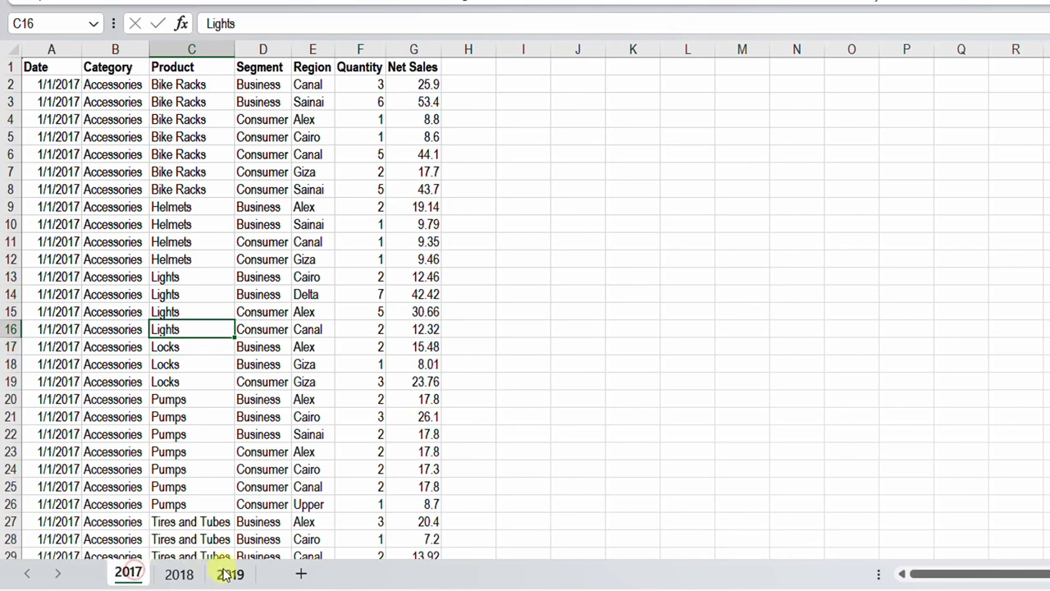
{"action": "left_click", "coordinate": [229, 573]}
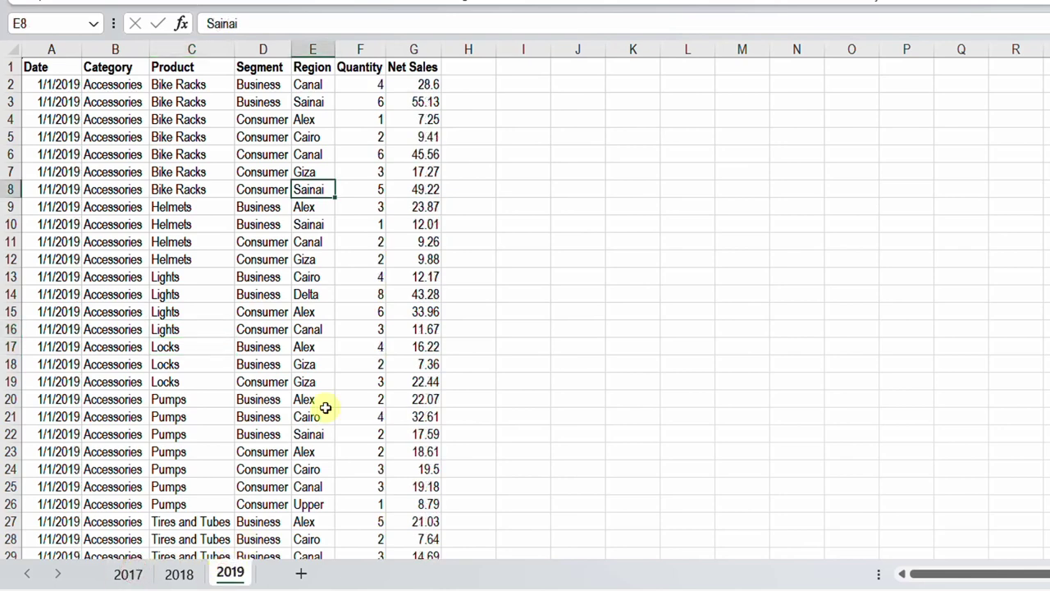
{"action": "mouse_move", "coordinate": [1035, 584]}
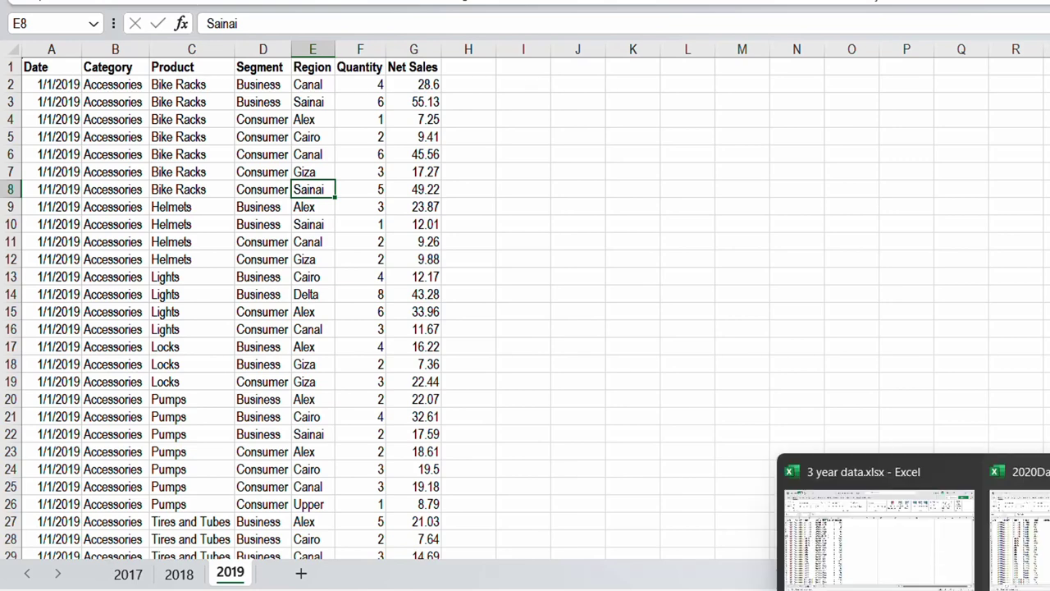
{"action": "left_click", "coordinate": [1032, 556]}
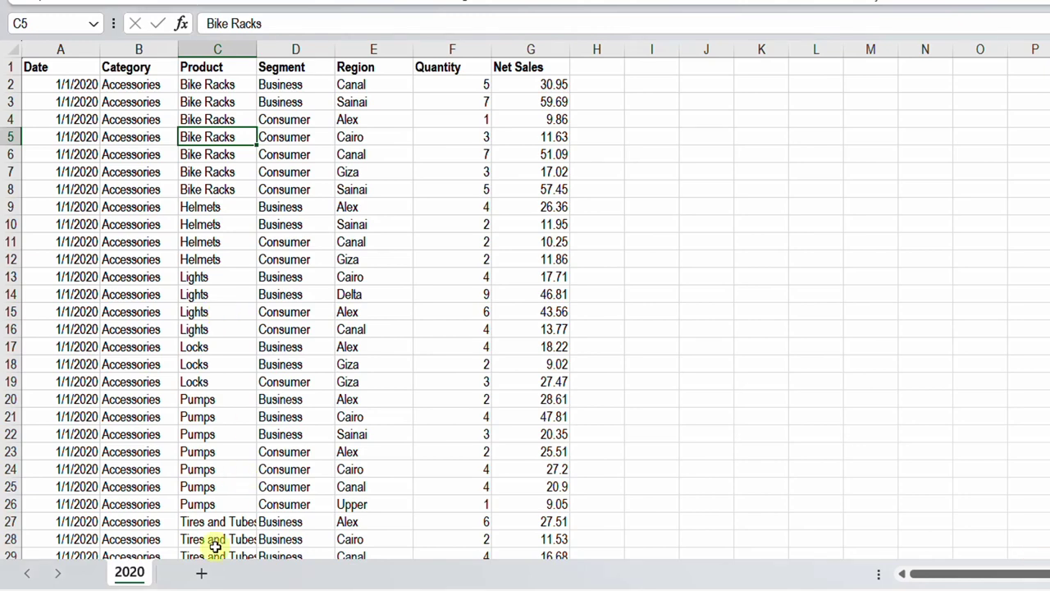
- Copy the 2020 sheet to the end of 3 year data.xlsx
{"action": "right_click", "coordinate": [128, 579]}
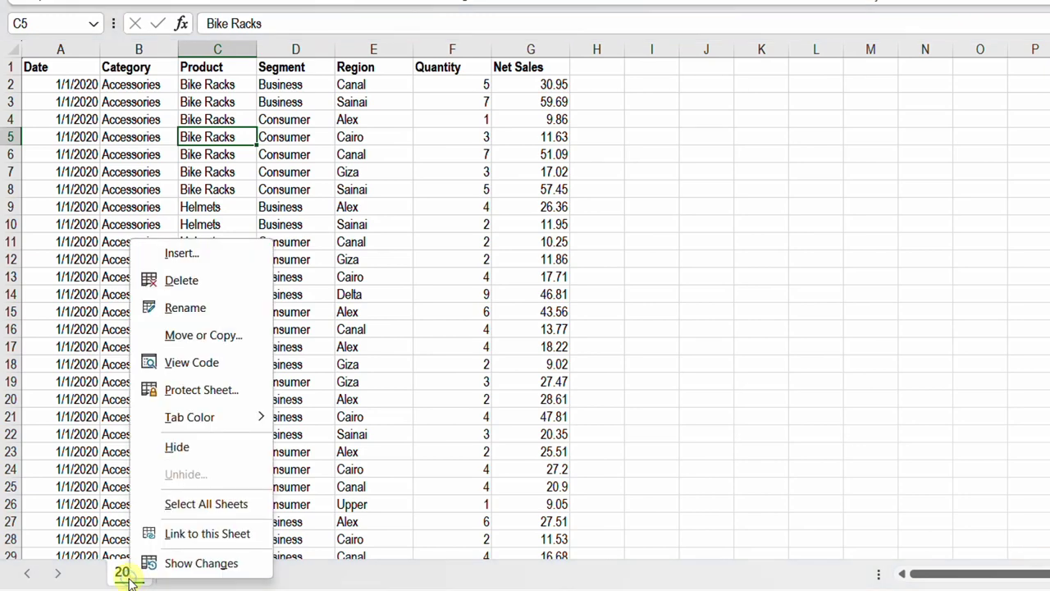
{"action": "left_click", "coordinate": [206, 348]}
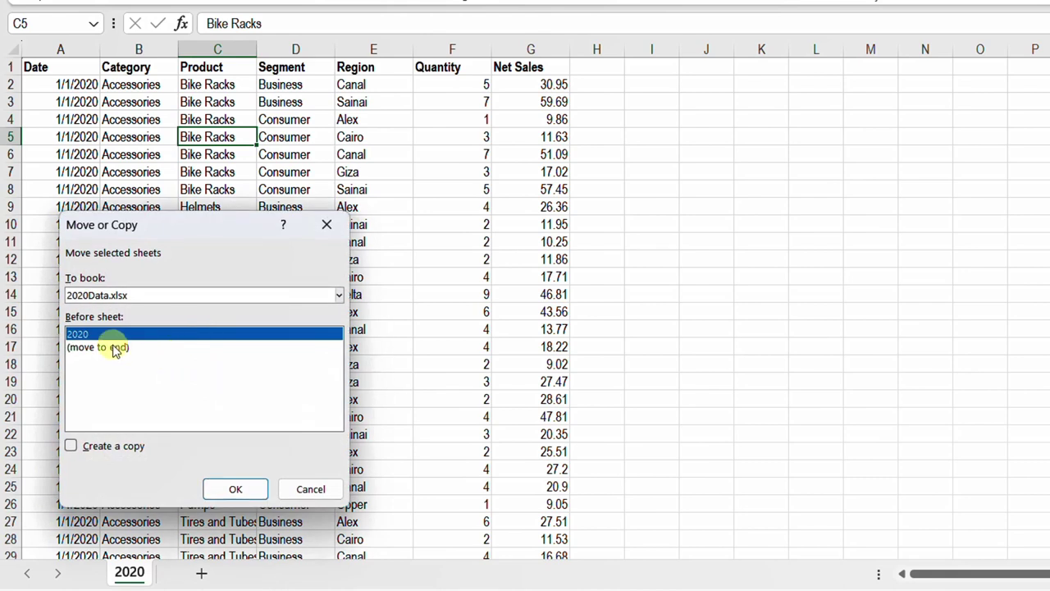
{"action": "left_click", "coordinate": [107, 294]}
{"action": "left_click", "coordinate": [96, 447]}
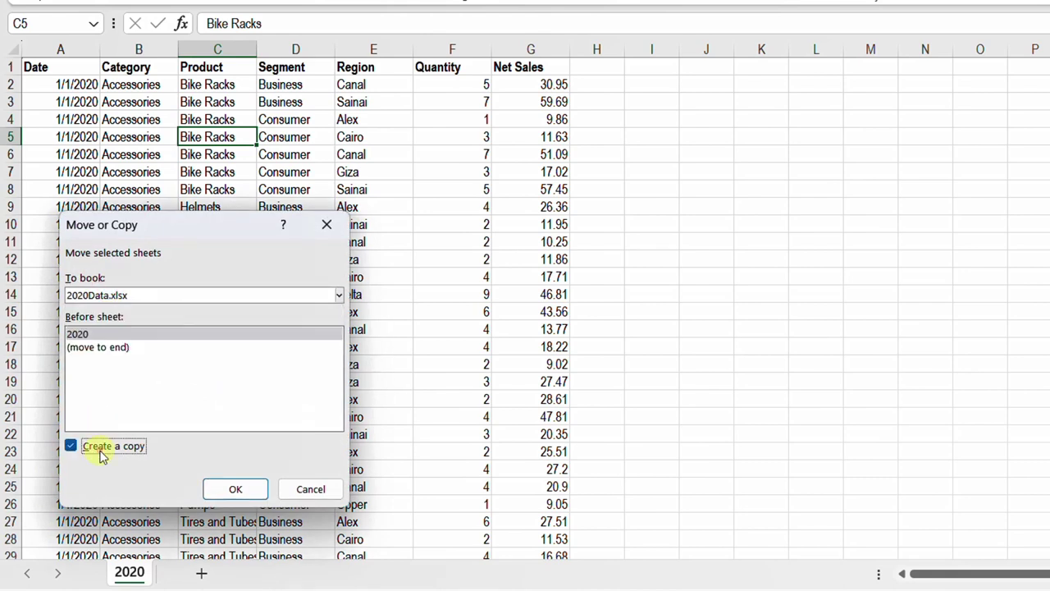
{"action": "left_click", "coordinate": [129, 292]}
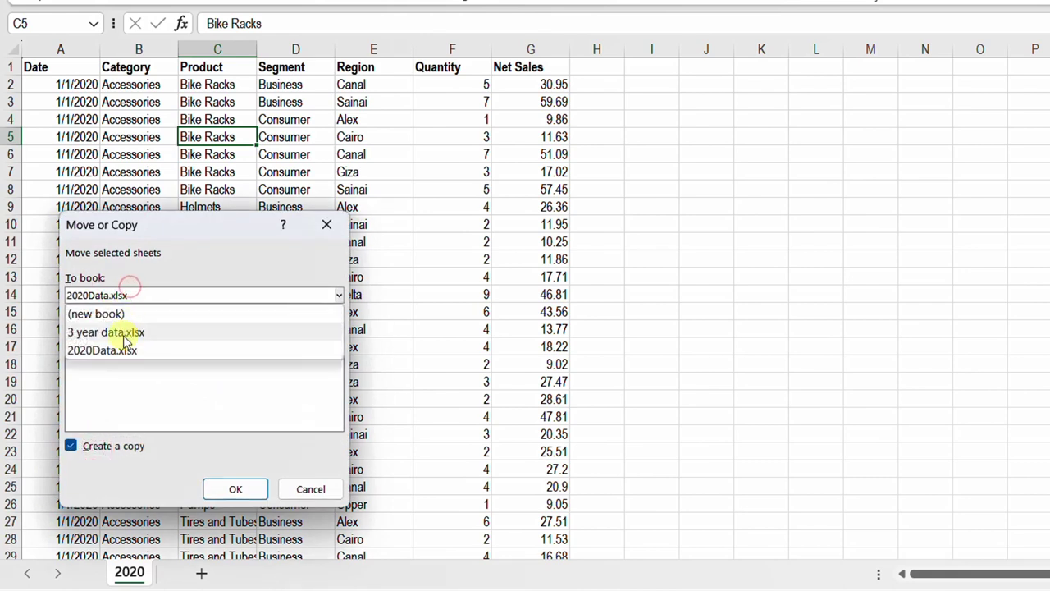
{"action": "left_click", "coordinate": [123, 334]}
{"action": "left_click", "coordinate": [103, 376]}
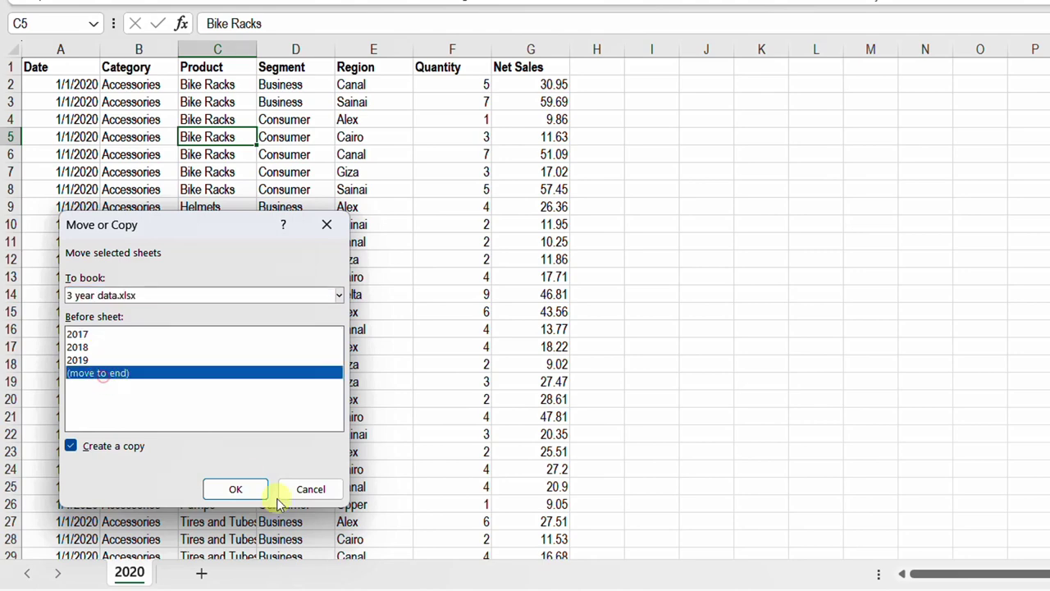
{"action": "left_click", "coordinate": [235, 490]}
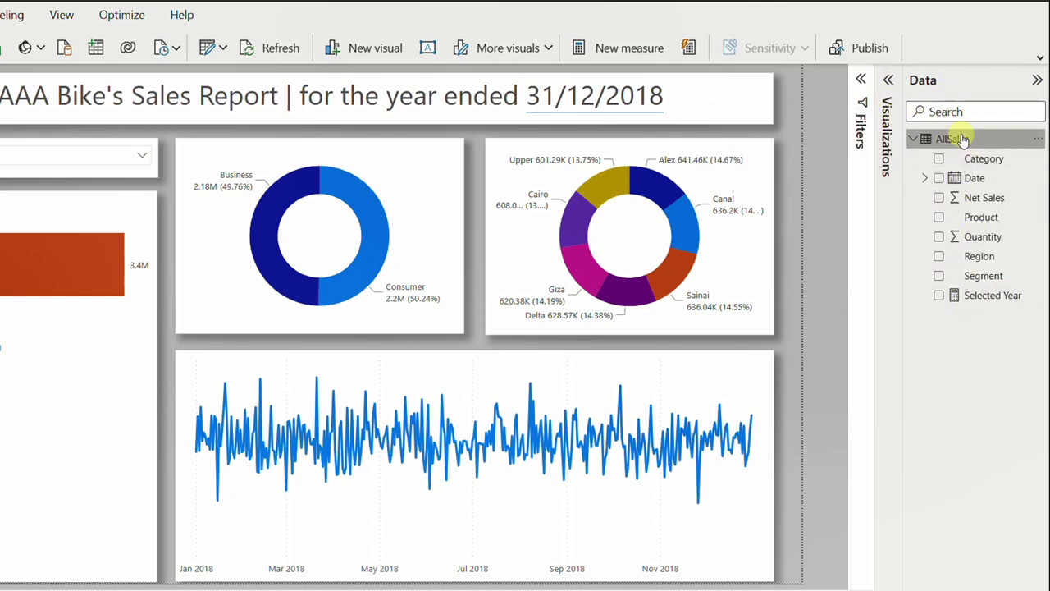
- Refresh the AllSales table's data from its source
{"action": "mouse_move", "coordinate": [963, 141]}
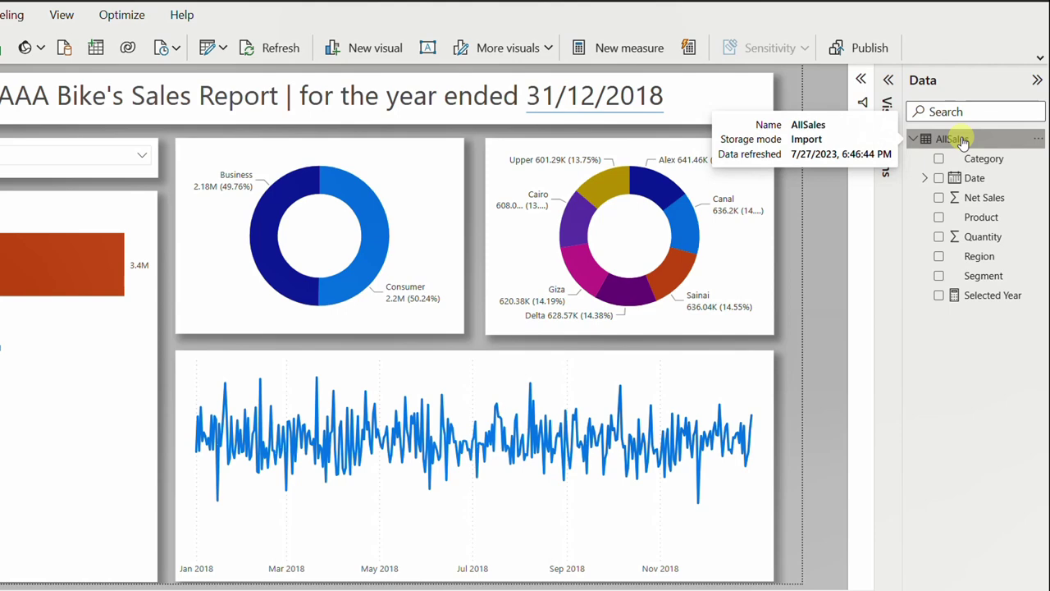
{"action": "right_click", "coordinate": [964, 140]}
{"action": "left_click", "coordinate": [875, 229]}
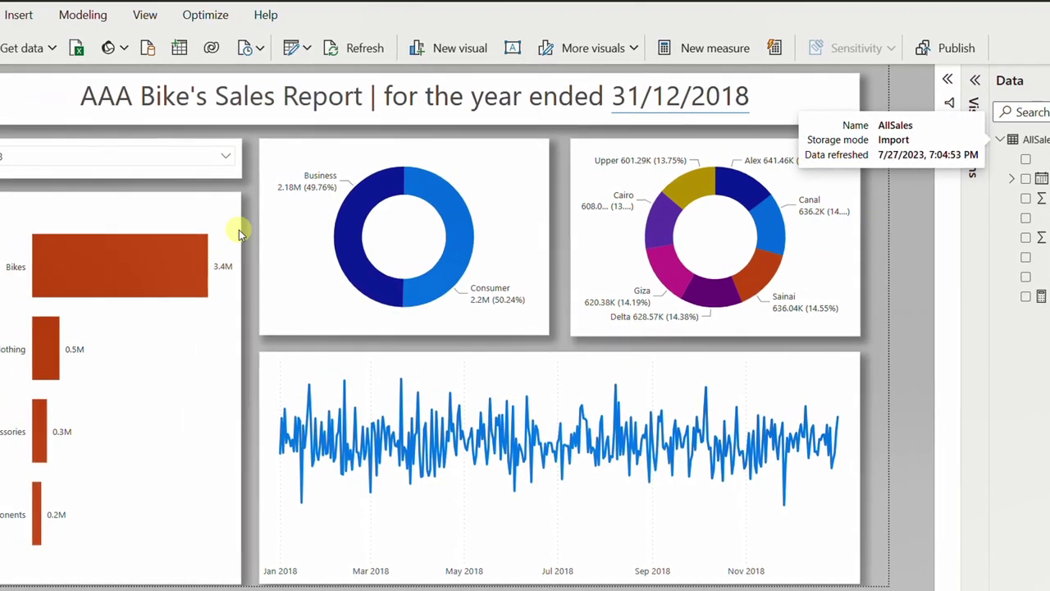
- Select 2020 in the Year slicer to show the 2020 figures
{"action": "left_click", "coordinate": [226, 155]}
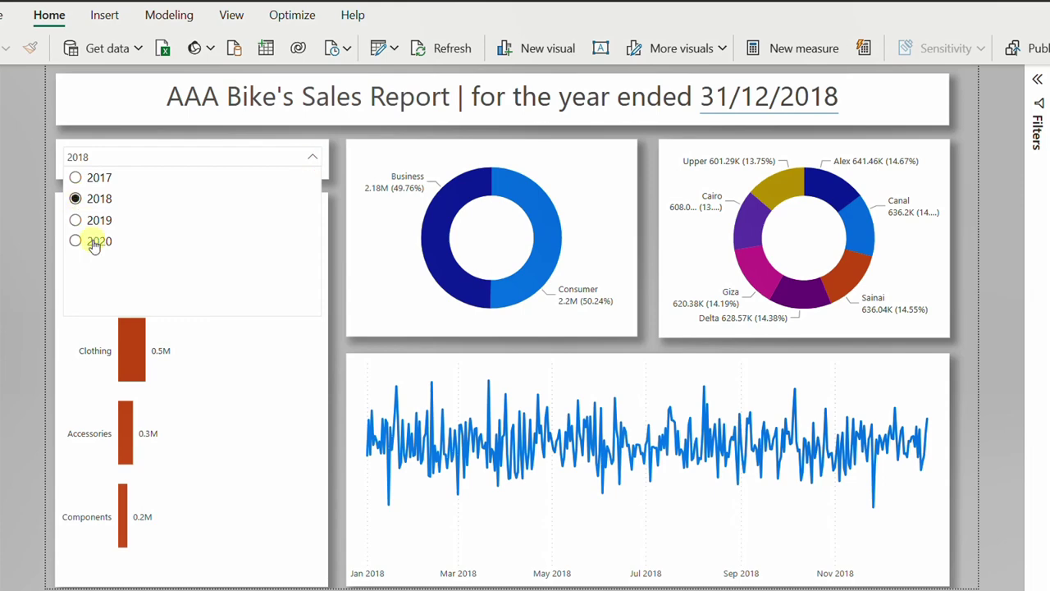
{"action": "left_click", "coordinate": [95, 243]}
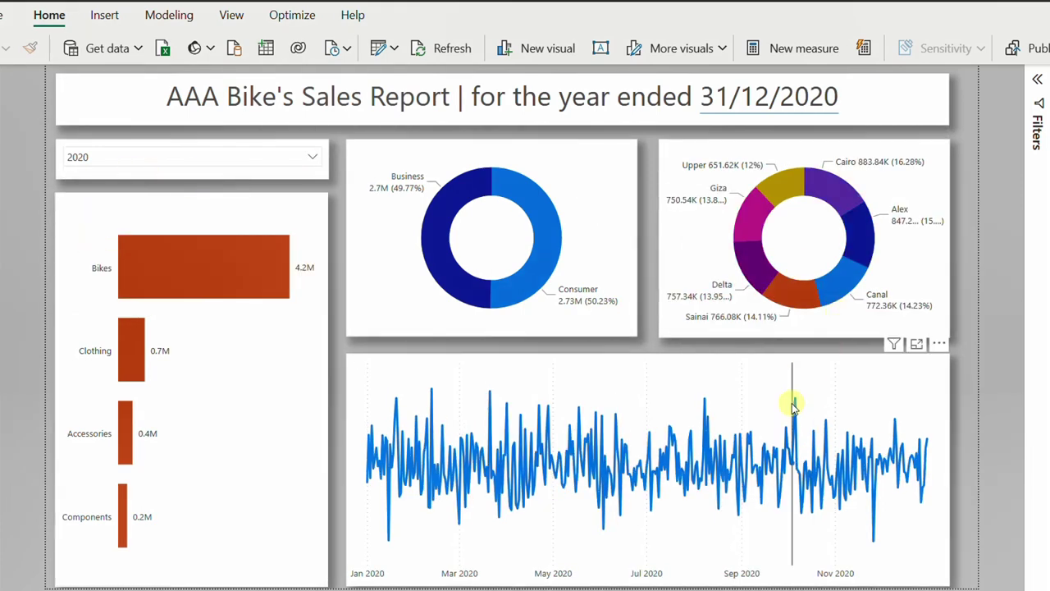
{"action": "mouse_move", "coordinate": [794, 407]}
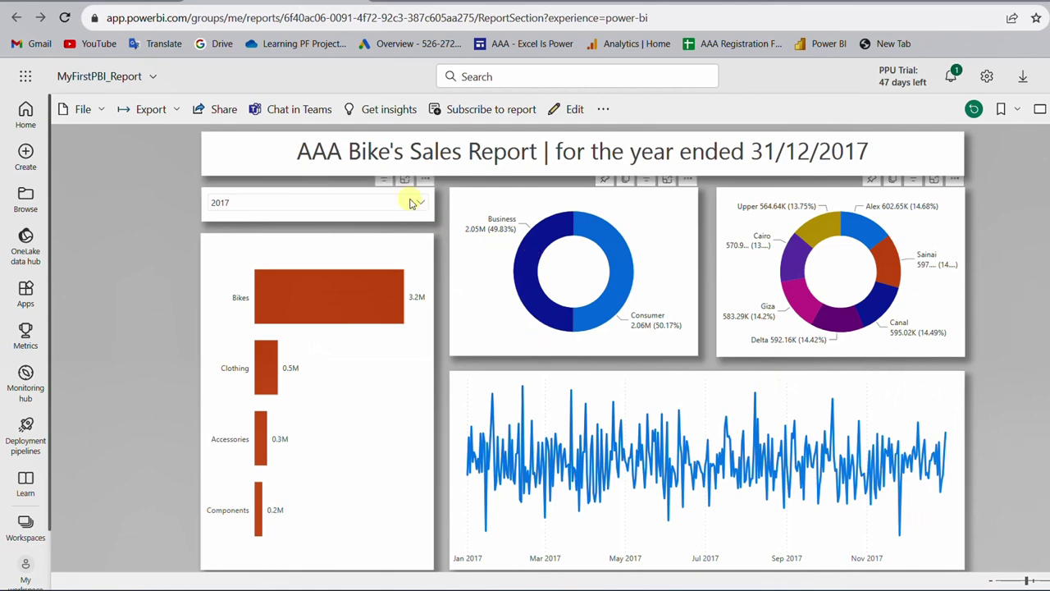
- Confirm the online Year slicer still offers only 2017–2019, then go to My workspace
{"action": "left_click", "coordinate": [410, 200]}
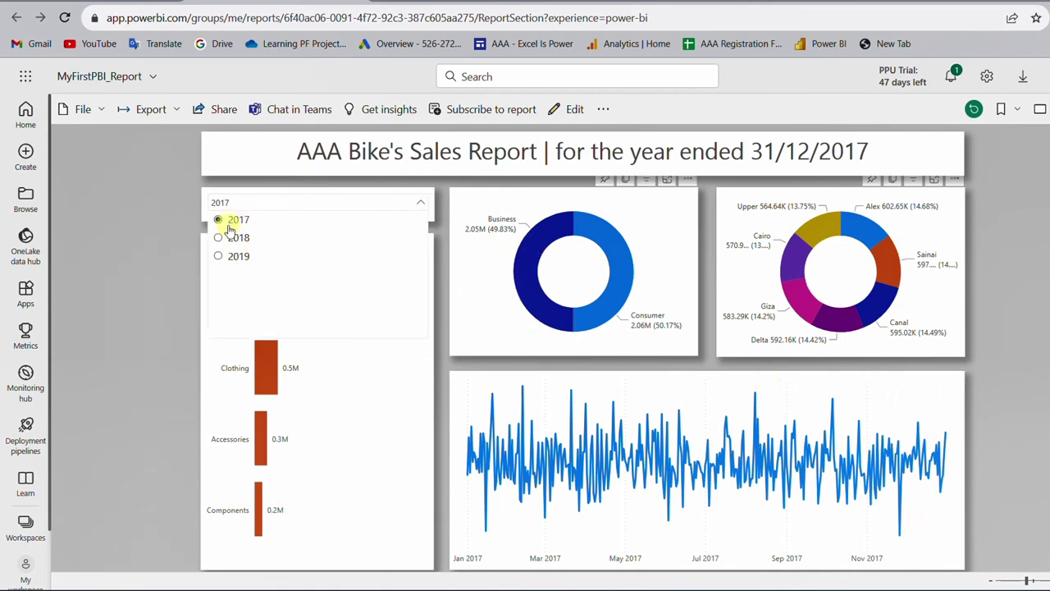
{"action": "left_click", "coordinate": [1027, 375]}
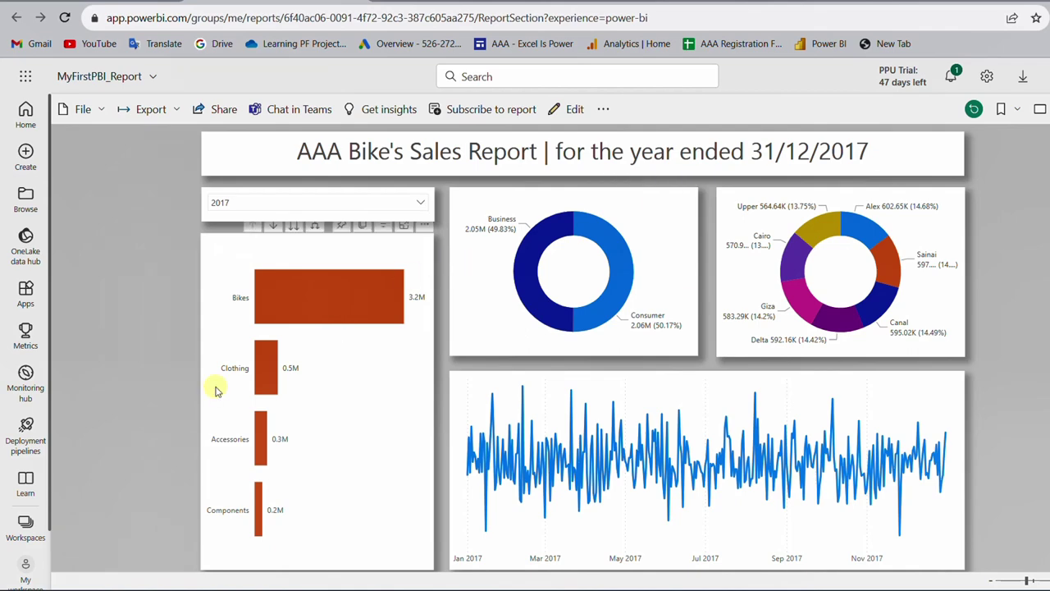
{"action": "scroll", "coordinate": [26, 456], "scroll_direction": "down", "scroll_amount": 1}
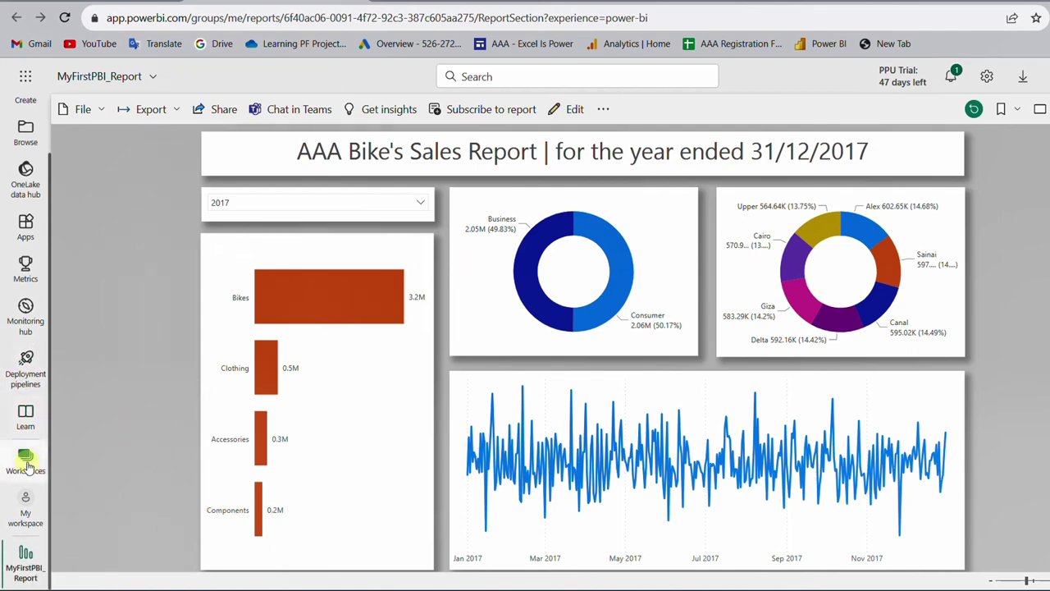
{"action": "left_click", "coordinate": [28, 502]}
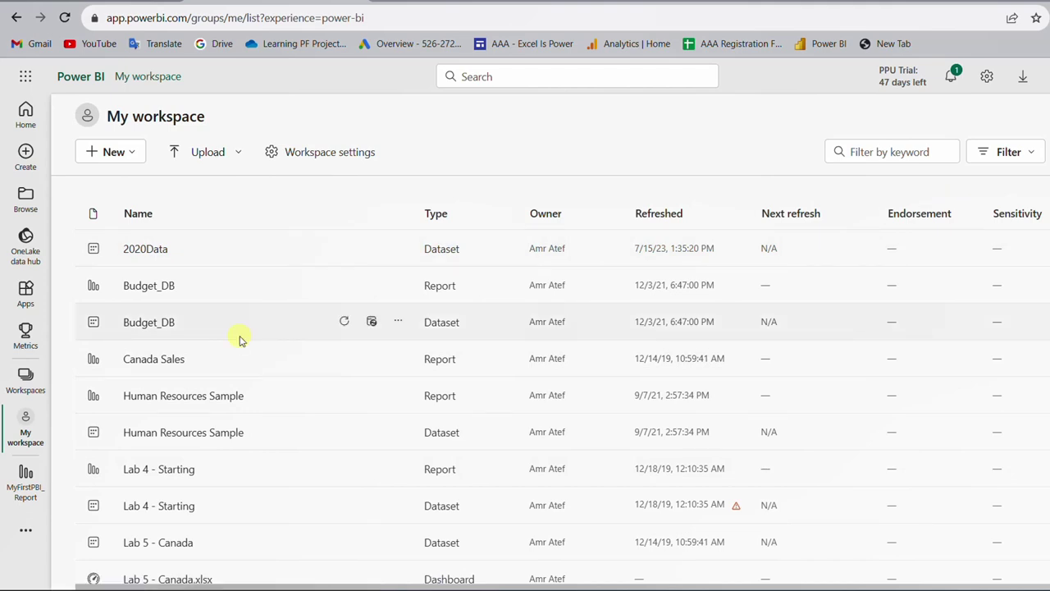
- Filter the workspace list to datasets and reports, then refresh MyFirstPBI_Report now
{"action": "left_click", "coordinate": [1023, 156]}
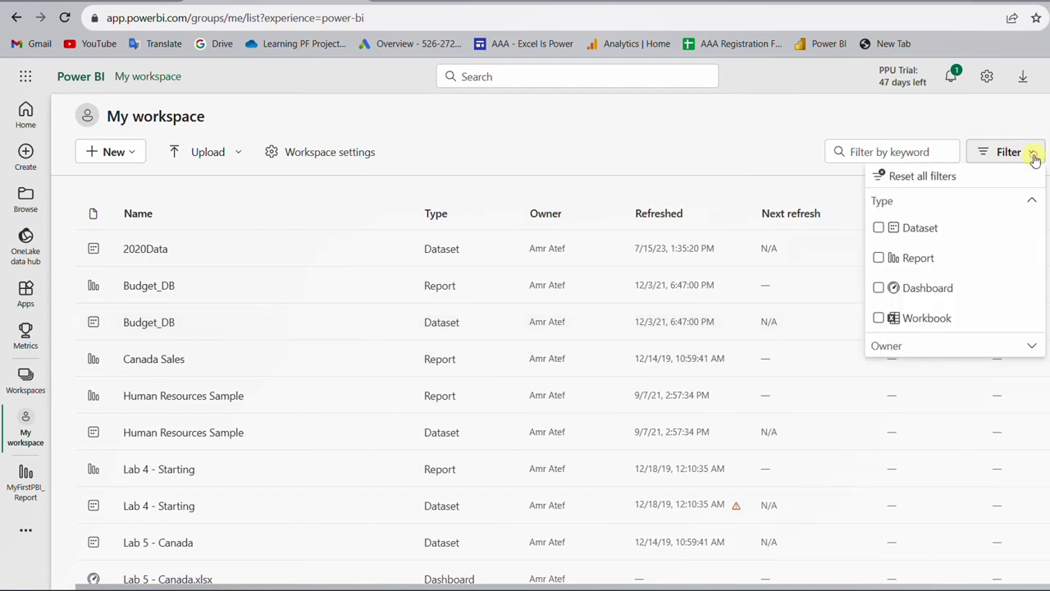
{"action": "left_click", "coordinate": [880, 228]}
{"action": "left_click", "coordinate": [879, 257]}
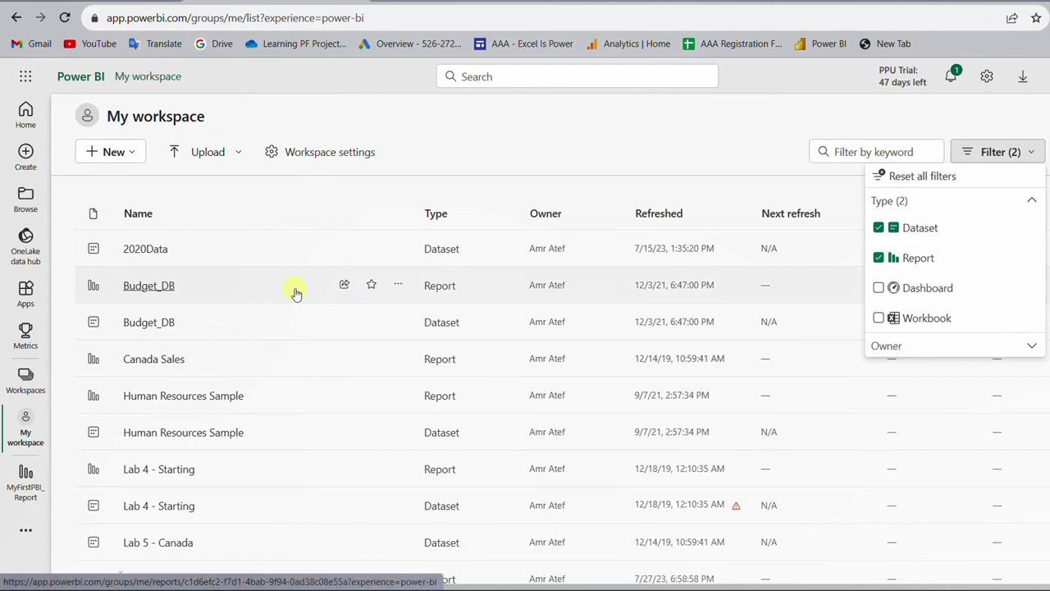
{"action": "scroll", "coordinate": [286, 301], "scroll_direction": "down", "scroll_amount": 3}
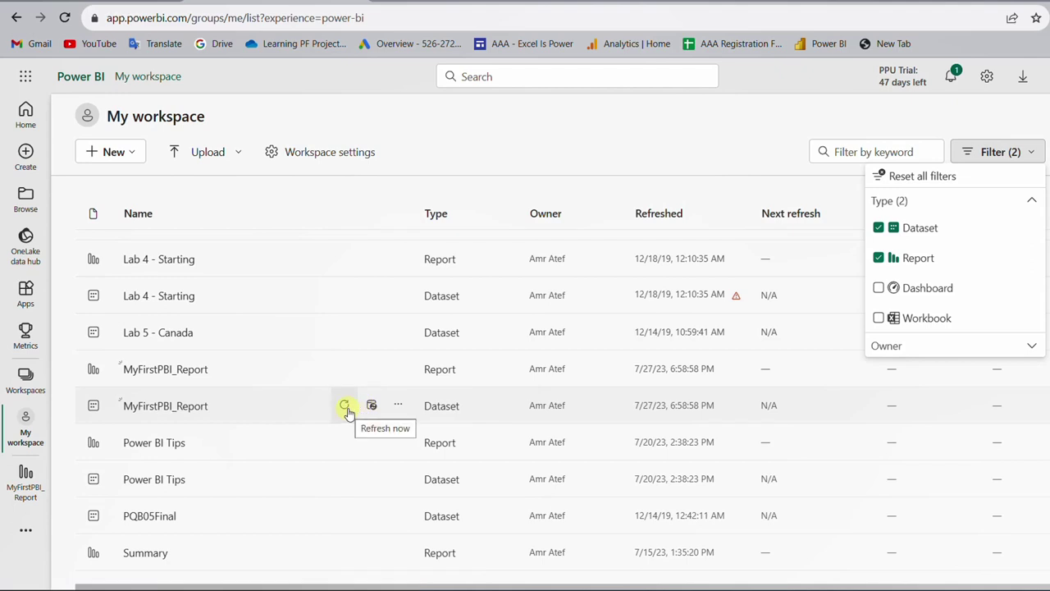
{"action": "left_click", "coordinate": [346, 406]}
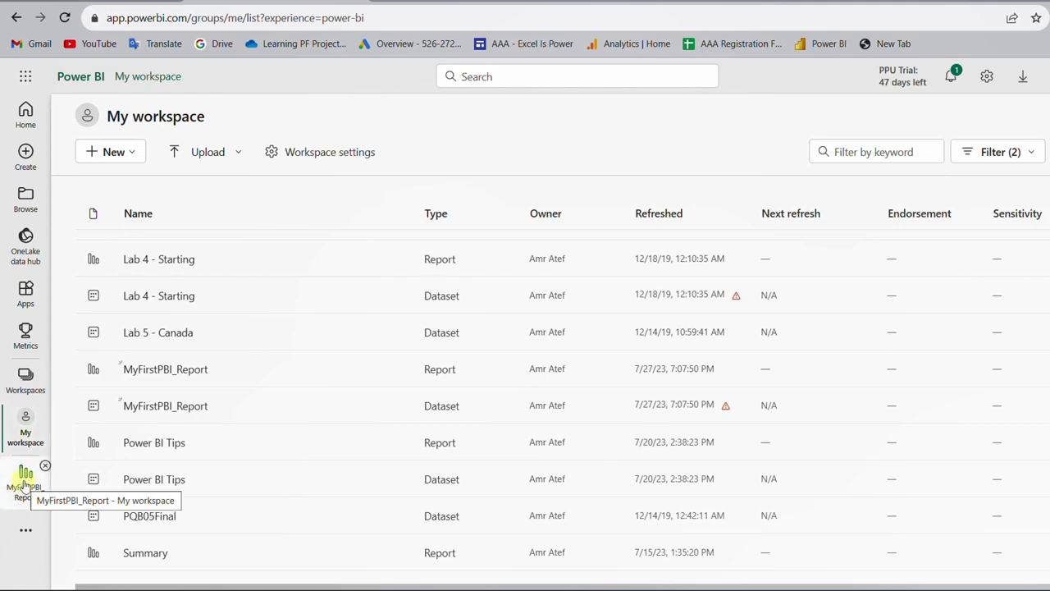
- Recheck the report's year slicer, then filter My workspace to datasets only
{"action": "left_click", "coordinate": [25, 484]}
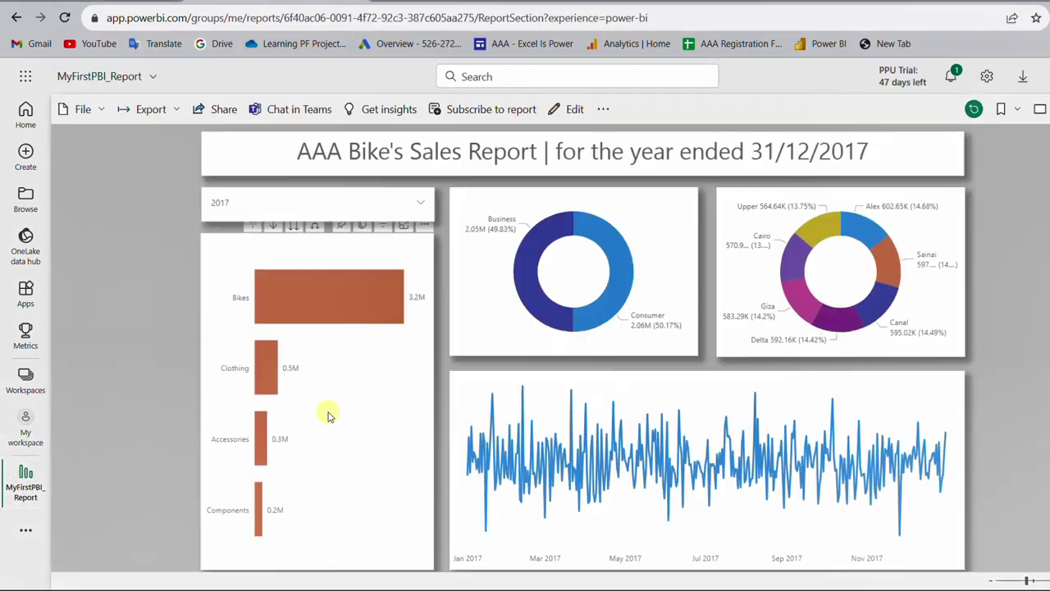
{"action": "left_click", "coordinate": [398, 203]}
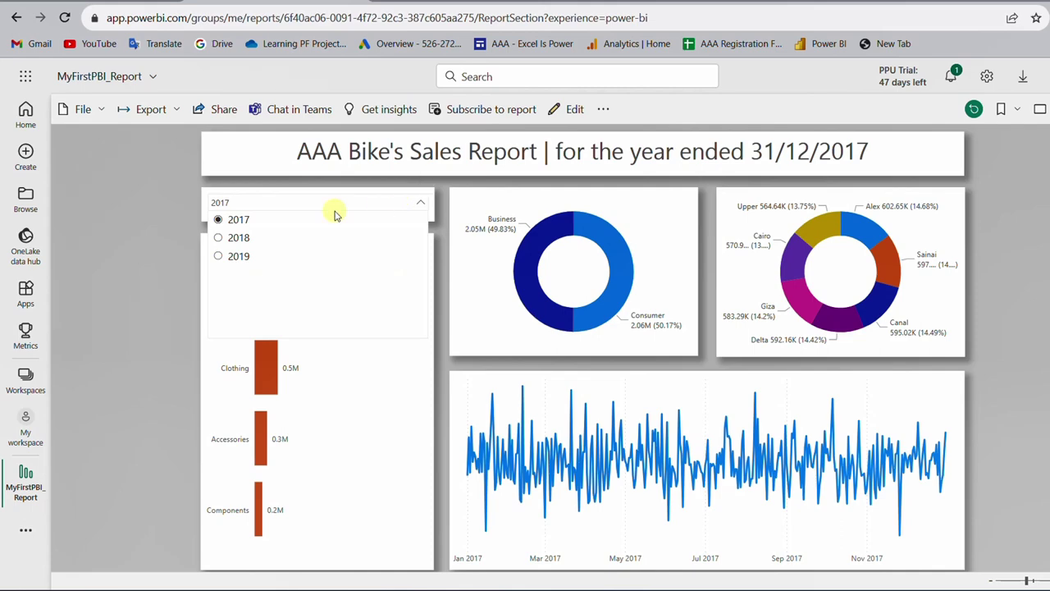
{"action": "left_click", "coordinate": [24, 423]}
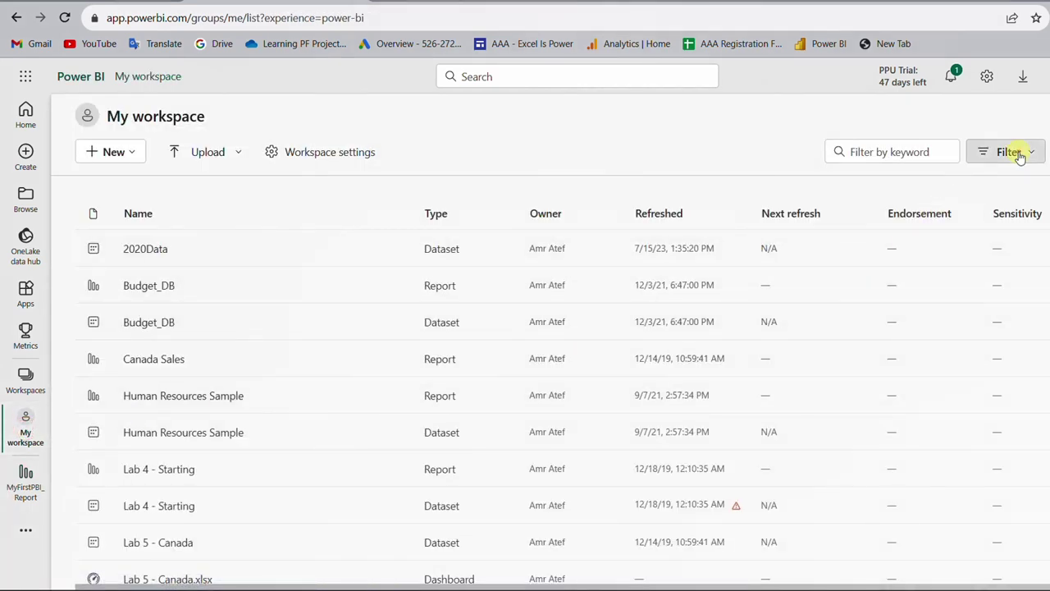
{"action": "left_click", "coordinate": [1017, 153]}
{"action": "left_click", "coordinate": [894, 228]}
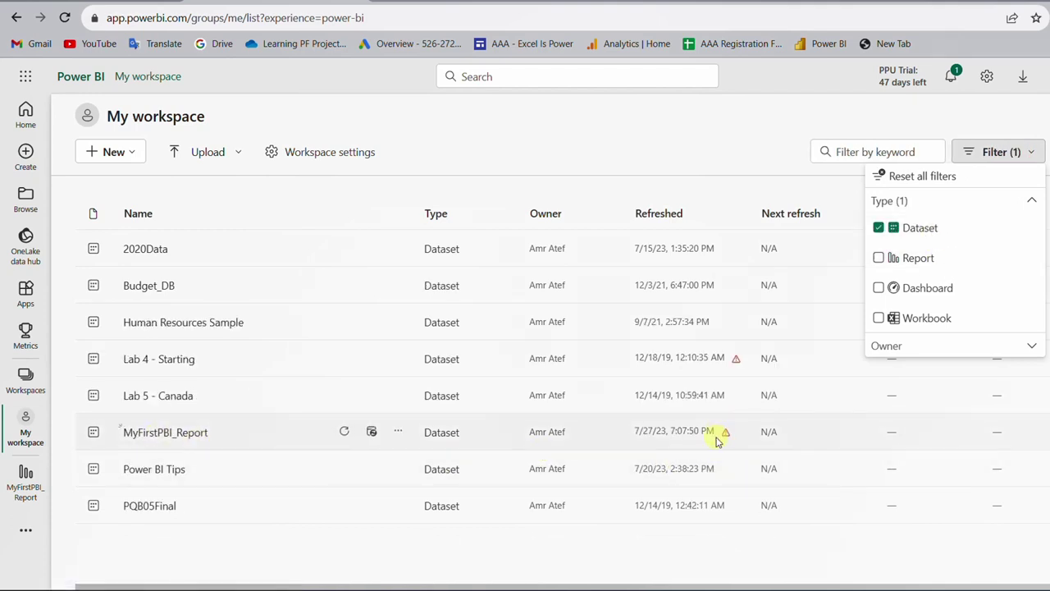
{"action": "mouse_move", "coordinate": [728, 437]}
- In MyFirstPBI_Report dataset settings, start a personal gateway install from Gateway connections
{"action": "left_click", "coordinate": [398, 431]}
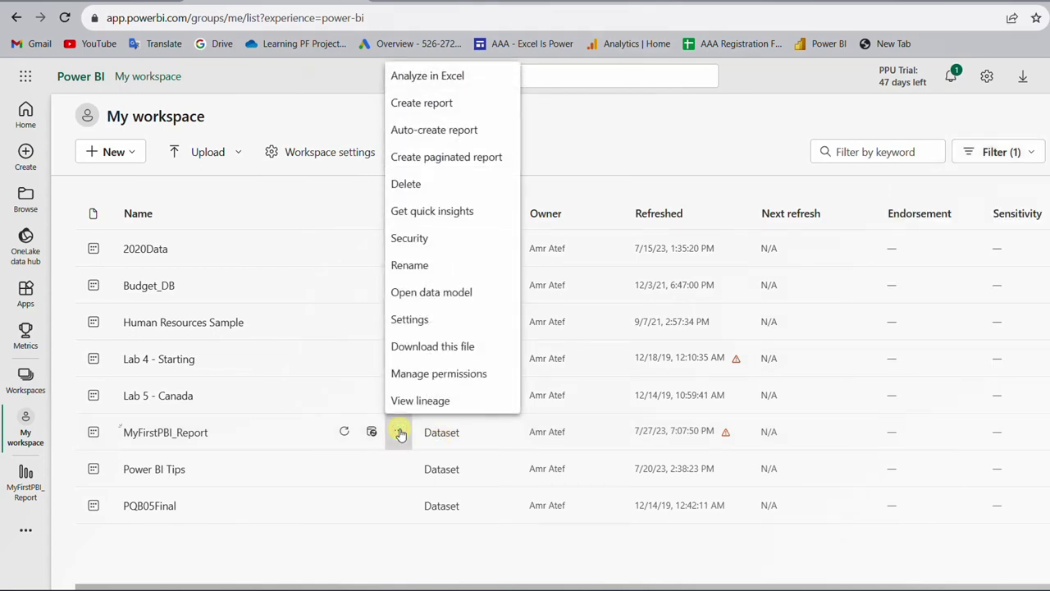
{"action": "left_click", "coordinate": [446, 319]}
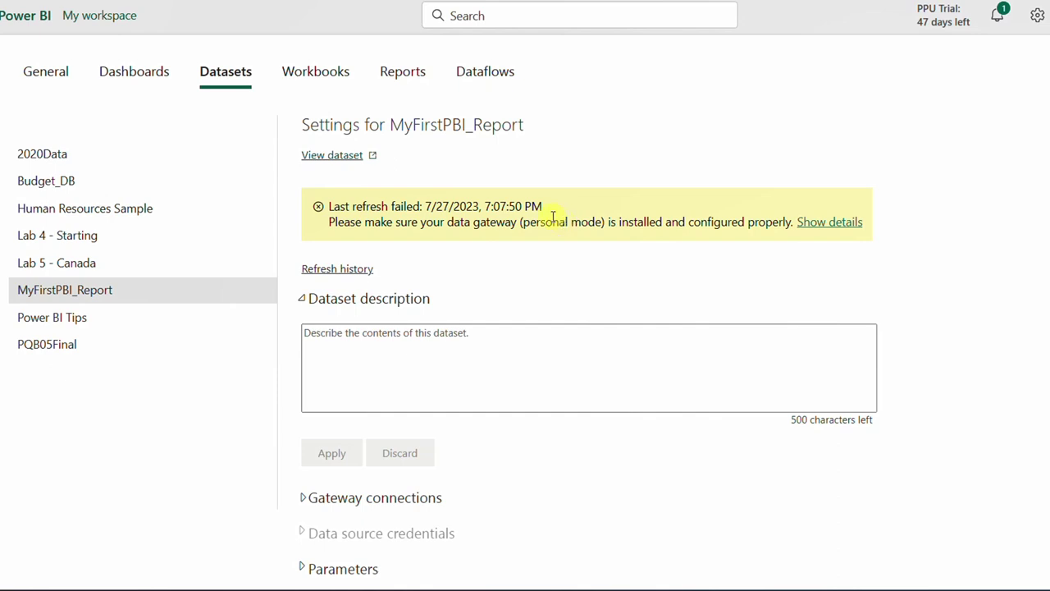
{"action": "scroll", "coordinate": [511, 340], "scroll_direction": "down", "scroll_amount": 2}
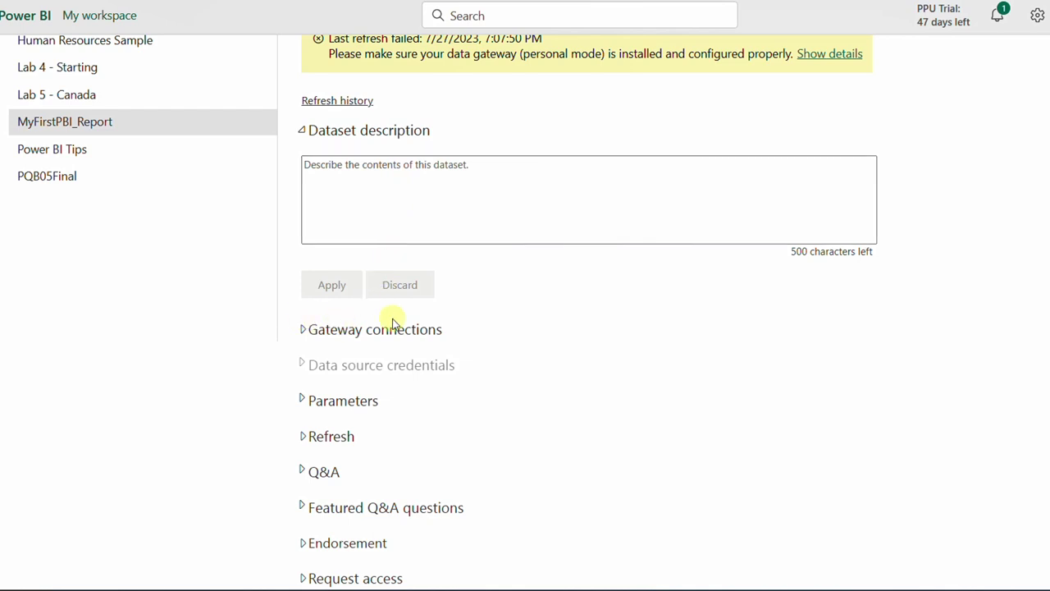
{"action": "left_click", "coordinate": [300, 332]}
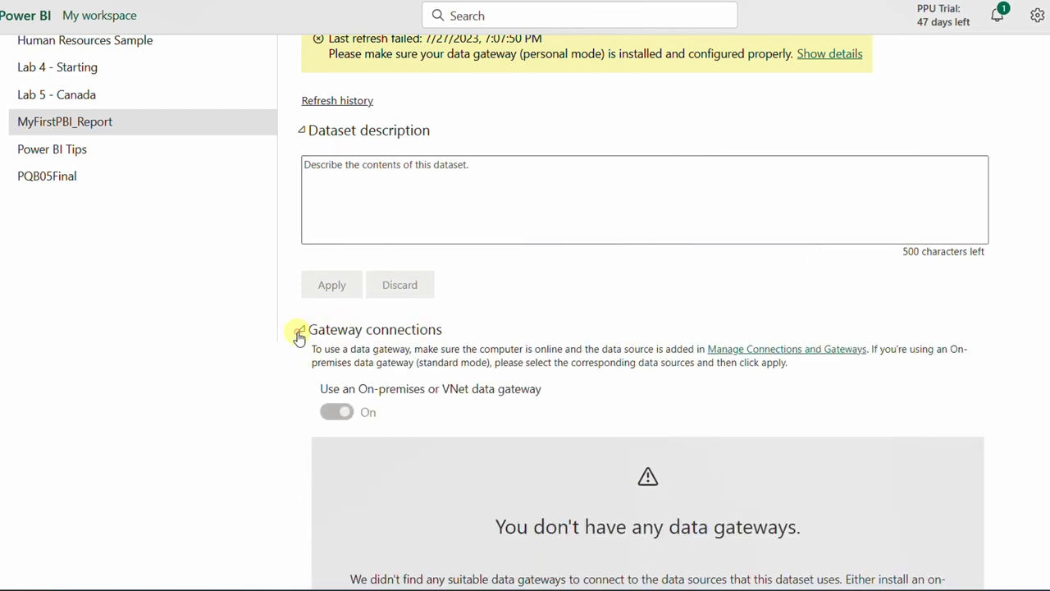
{"action": "scroll", "coordinate": [436, 340], "scroll_direction": "down", "scroll_amount": 2}
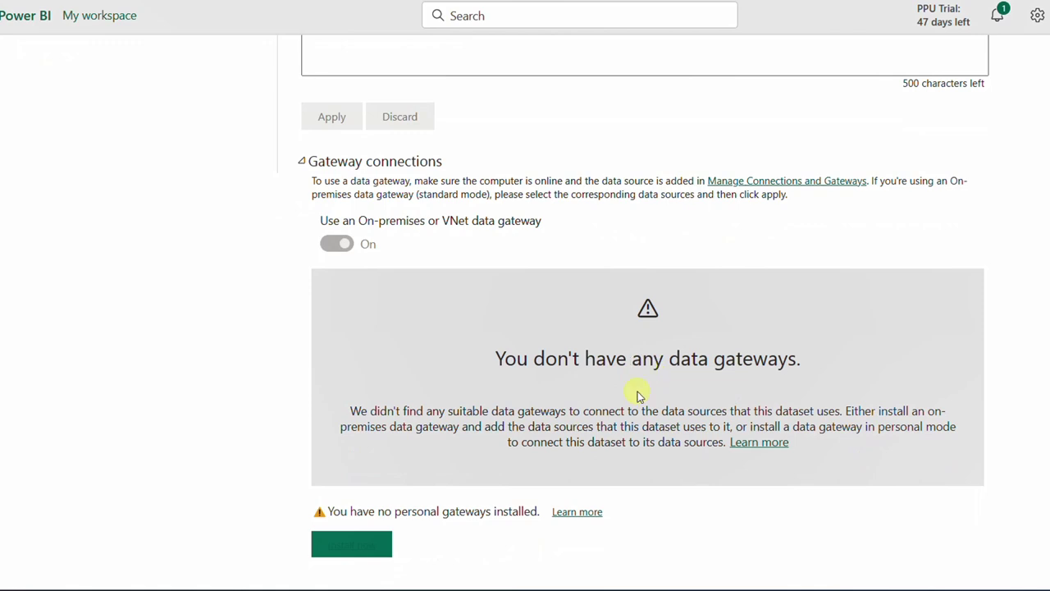
{"action": "left_click", "coordinate": [334, 549]}
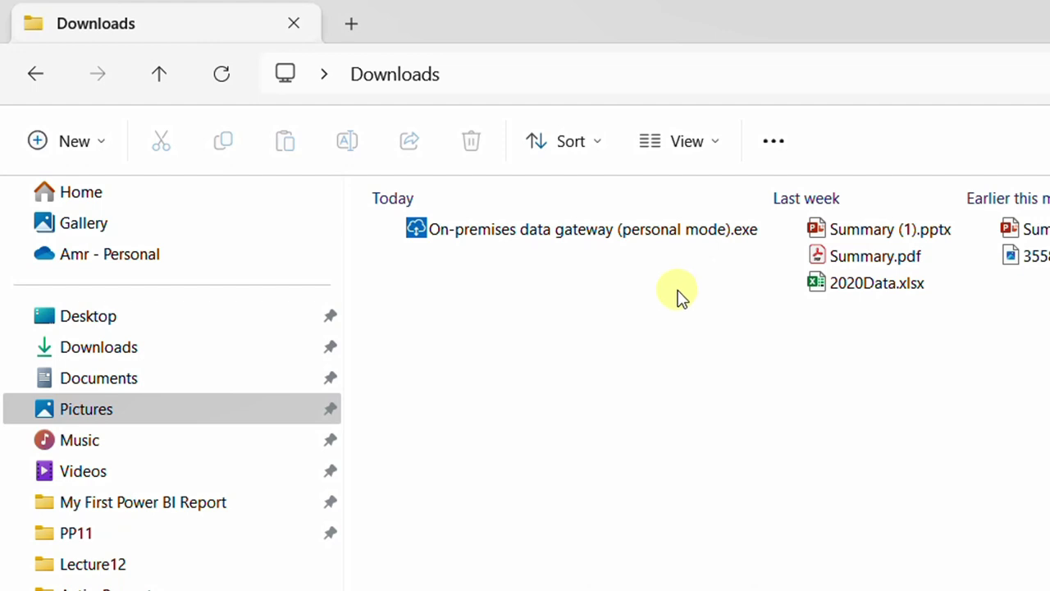
- Run the personal-mode gateway installer and accept its terms to install
{"action": "left_click", "coordinate": [587, 233]}
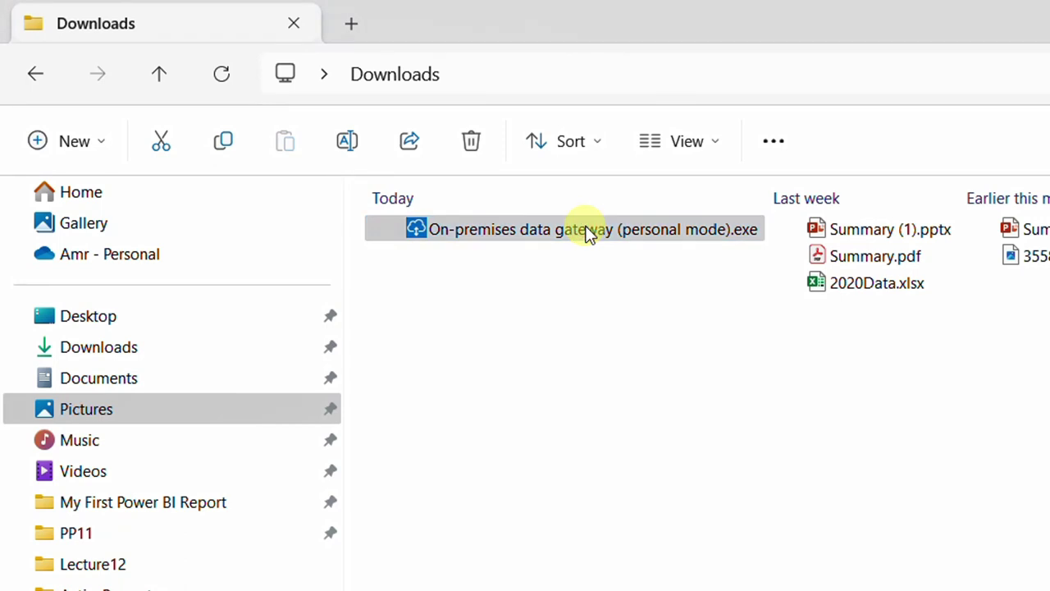
{"action": "left_click", "coordinate": [586, 233]}
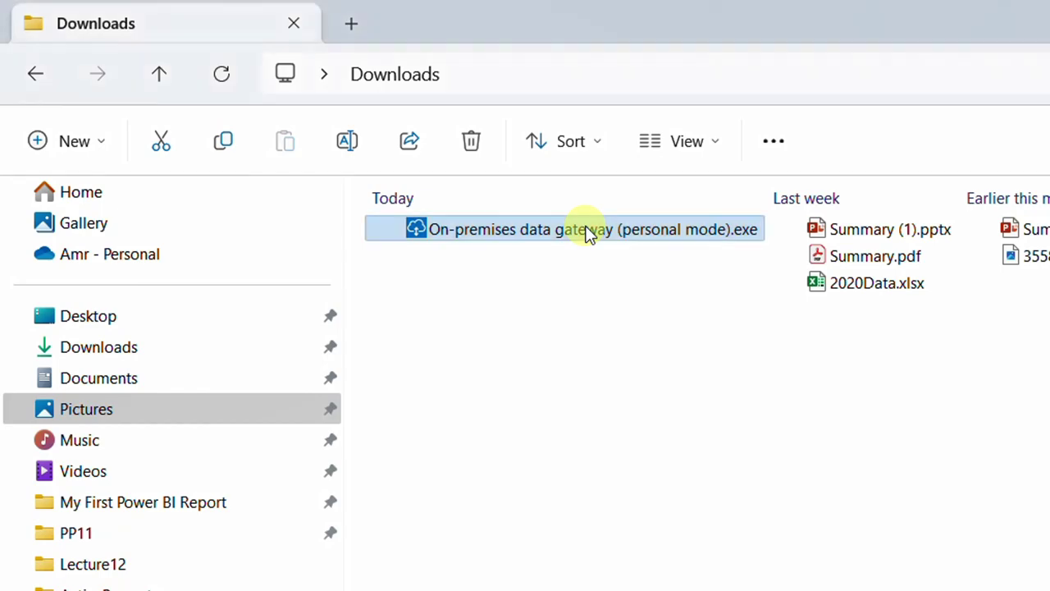
{"action": "double_click", "coordinate": [586, 233]}
{"action": "left_click", "coordinate": [246, 326]}
{"action": "left_click", "coordinate": [631, 450]}
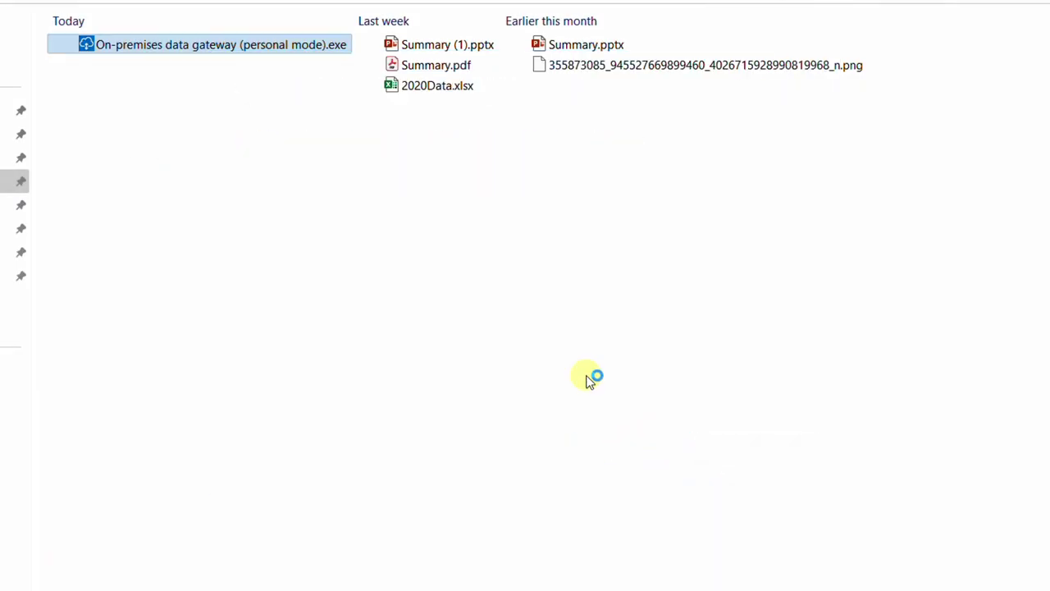
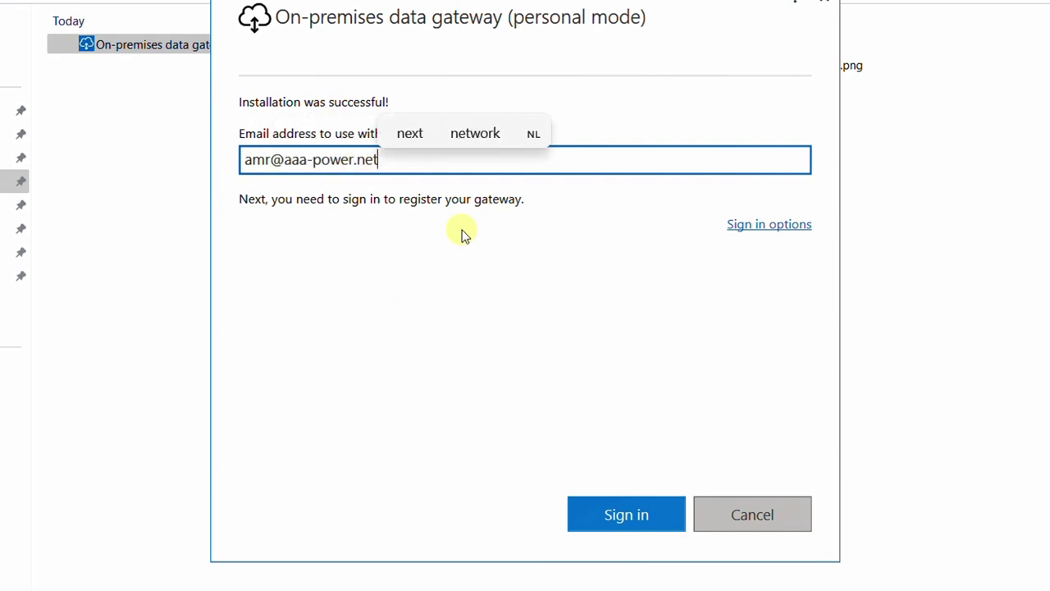
- Sign in with the account e-mail to register the gateway, then close setup
{"action": "key", "text": "Return"}
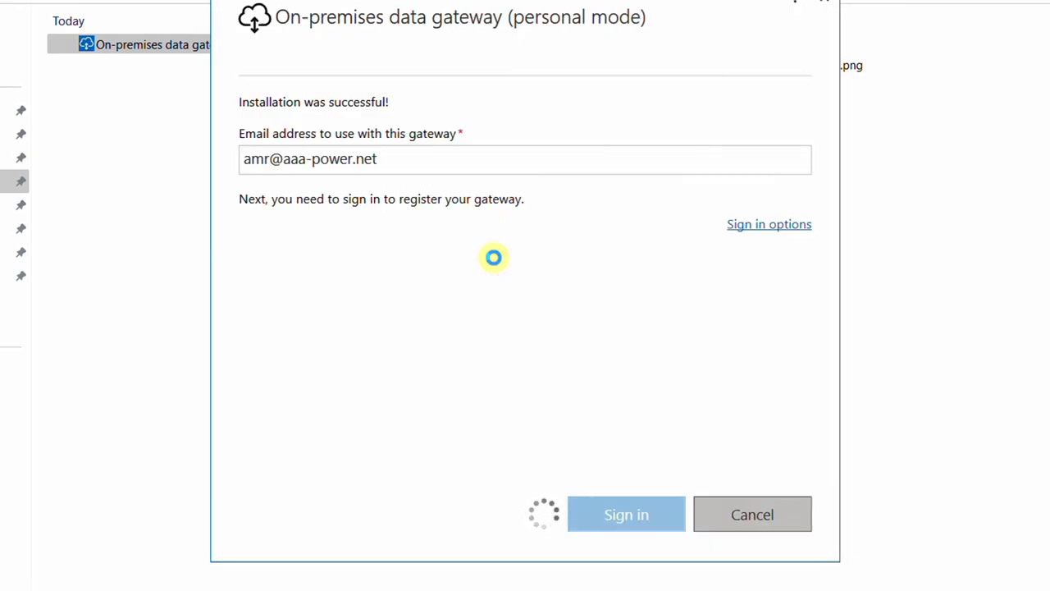
{"action": "left_click", "coordinate": [758, 573]}
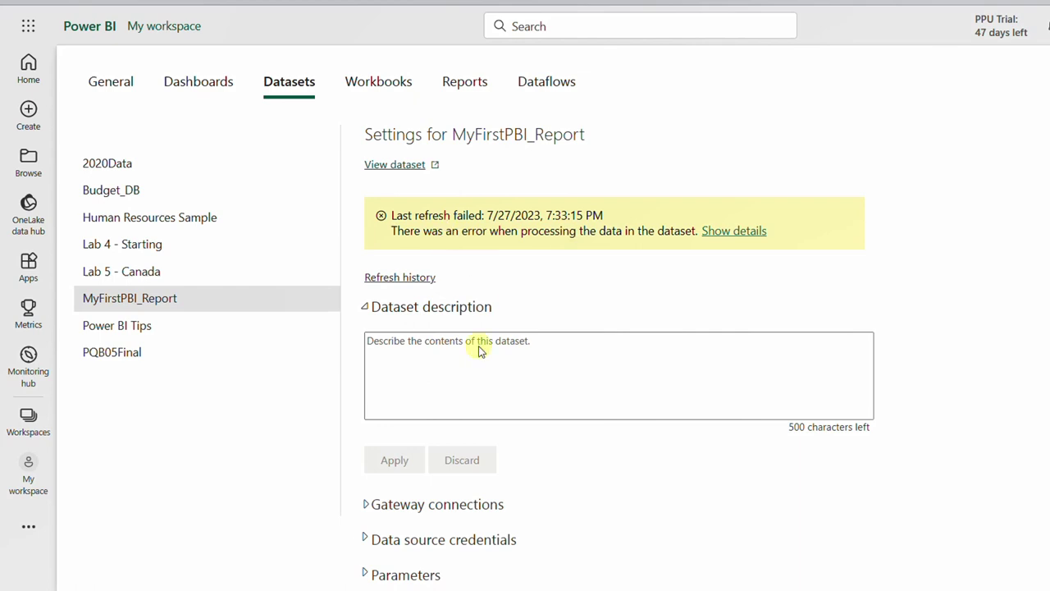
- Apply the Personal Gateway to the MyFirstPBI_Report dataset and refresh it again
{"action": "scroll", "coordinate": [471, 498], "scroll_direction": "down", "scroll_amount": 1}
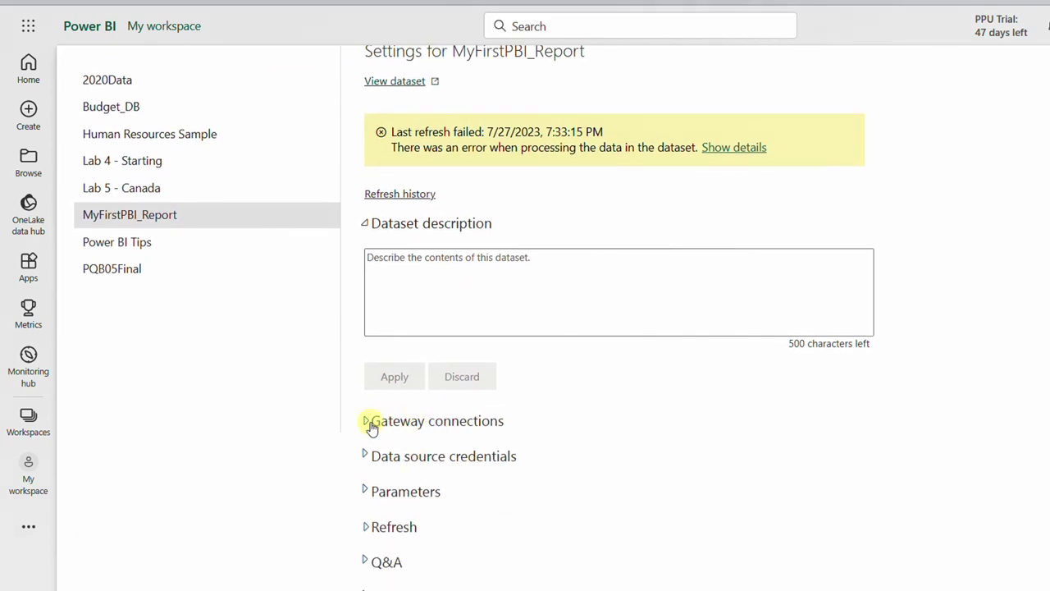
{"action": "left_click", "coordinate": [371, 423]}
{"action": "scroll", "coordinate": [365, 426], "scroll_direction": "down", "scroll_amount": 1}
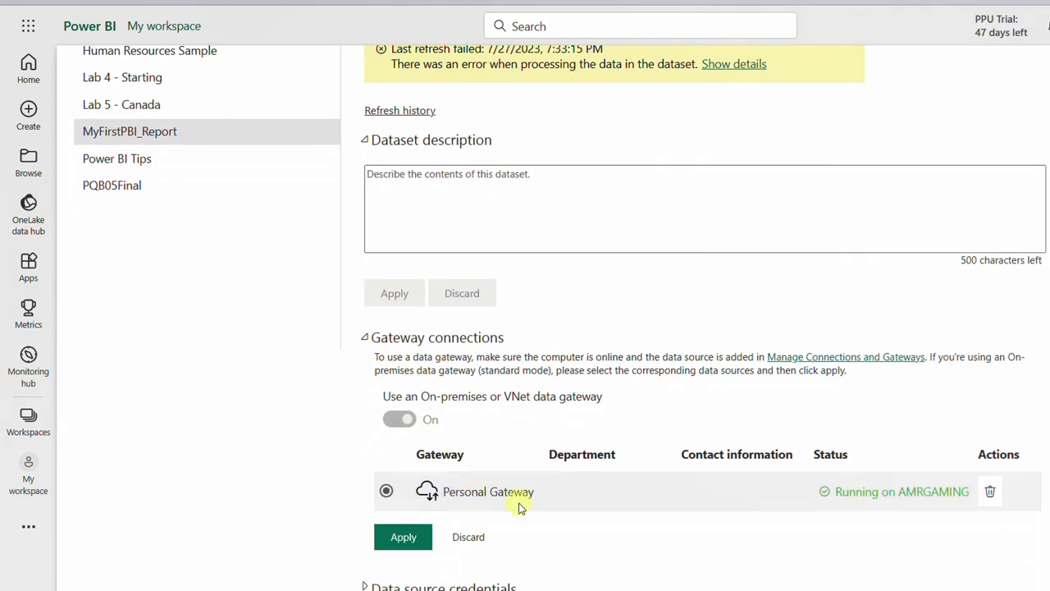
{"action": "left_click", "coordinate": [384, 491]}
{"action": "left_click", "coordinate": [406, 540]}
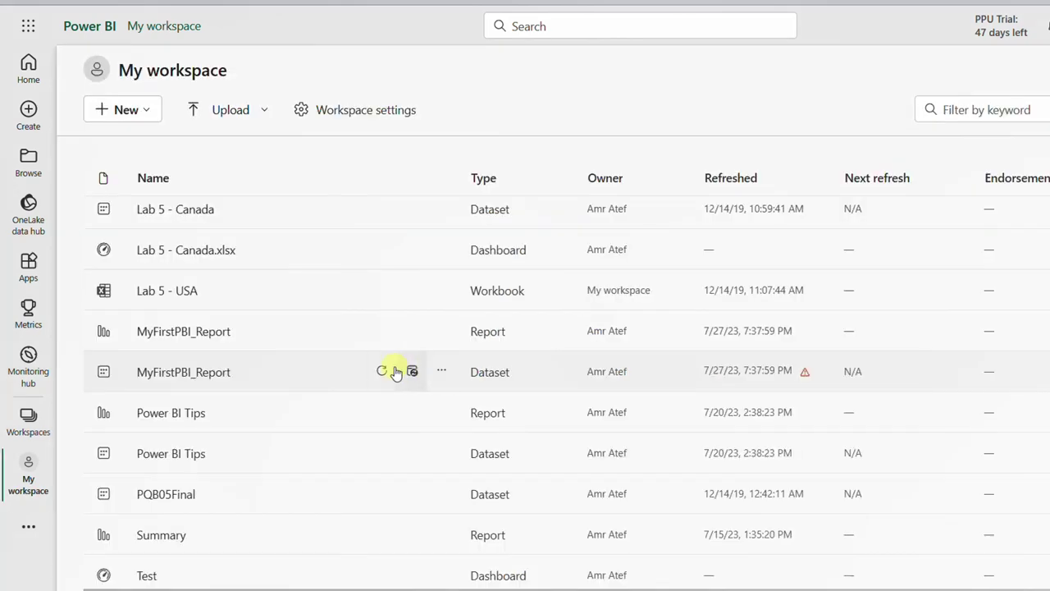
{"action": "left_click", "coordinate": [383, 371]}
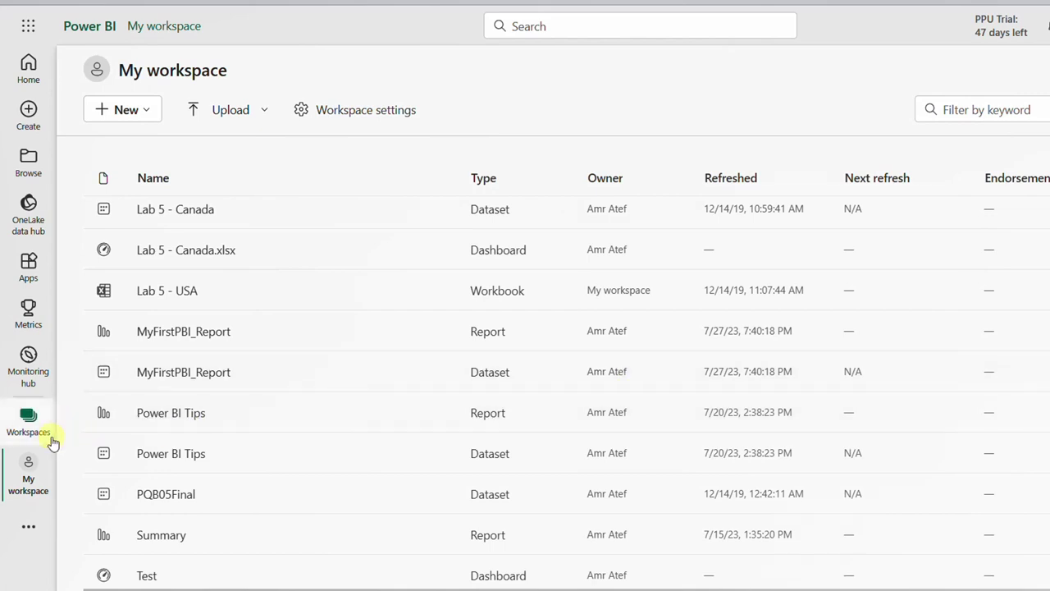
- Select 2020 in MyFirstPBI_Report to verify the figures (Bikes 4.2M), then return to My workspace
{"action": "left_click", "coordinate": [178, 331]}
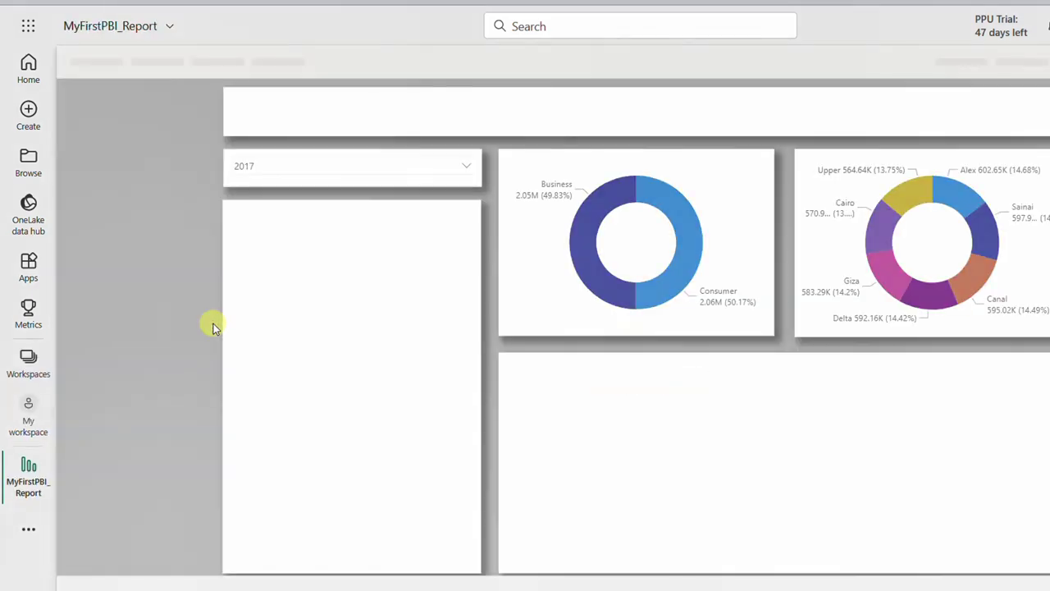
{"action": "left_click", "coordinate": [367, 168]}
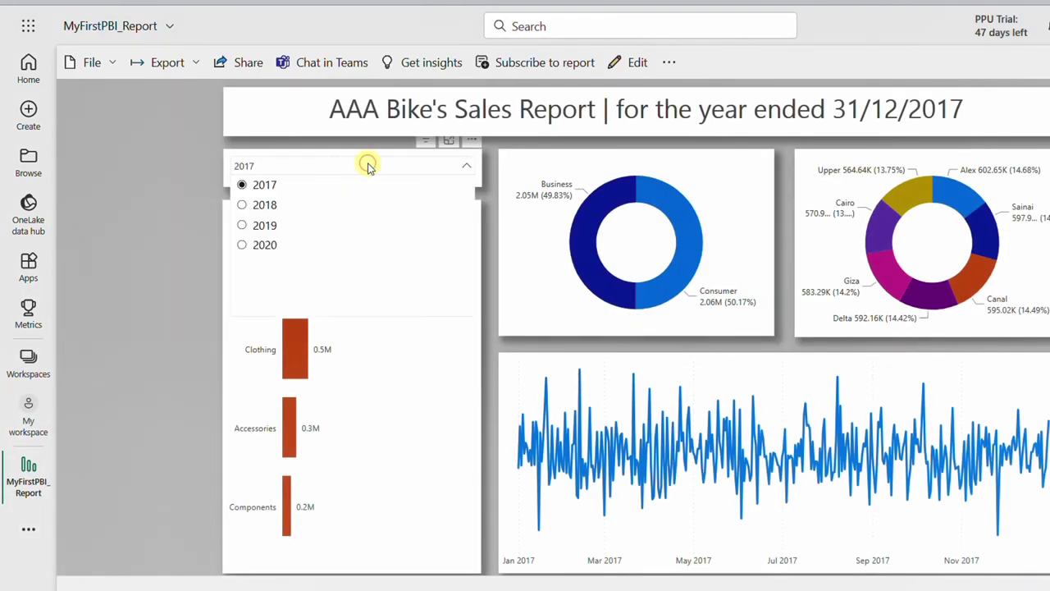
{"action": "left_click", "coordinate": [265, 246]}
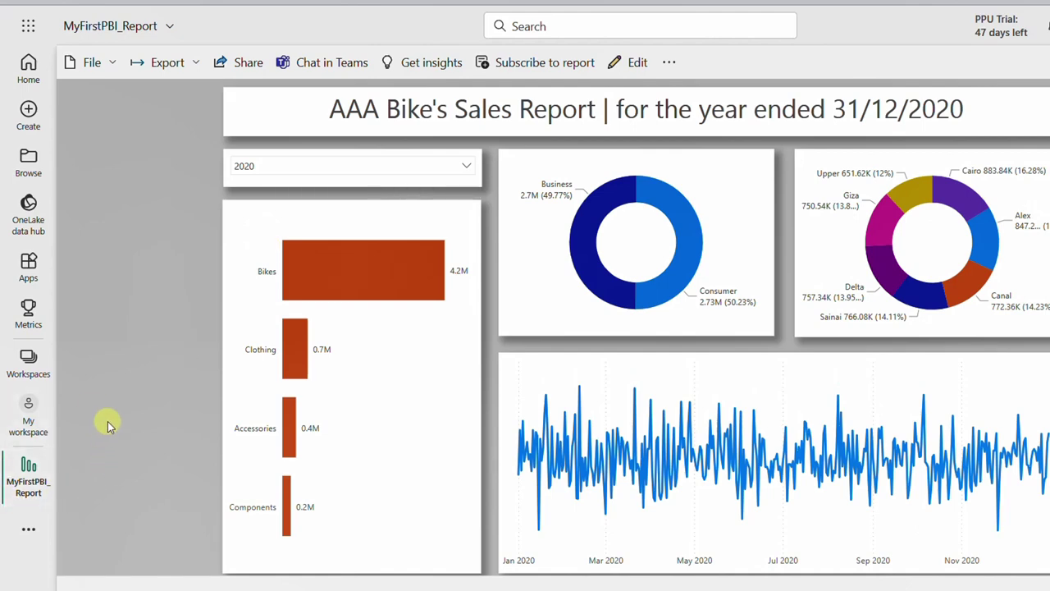
{"action": "left_click", "coordinate": [44, 421]}
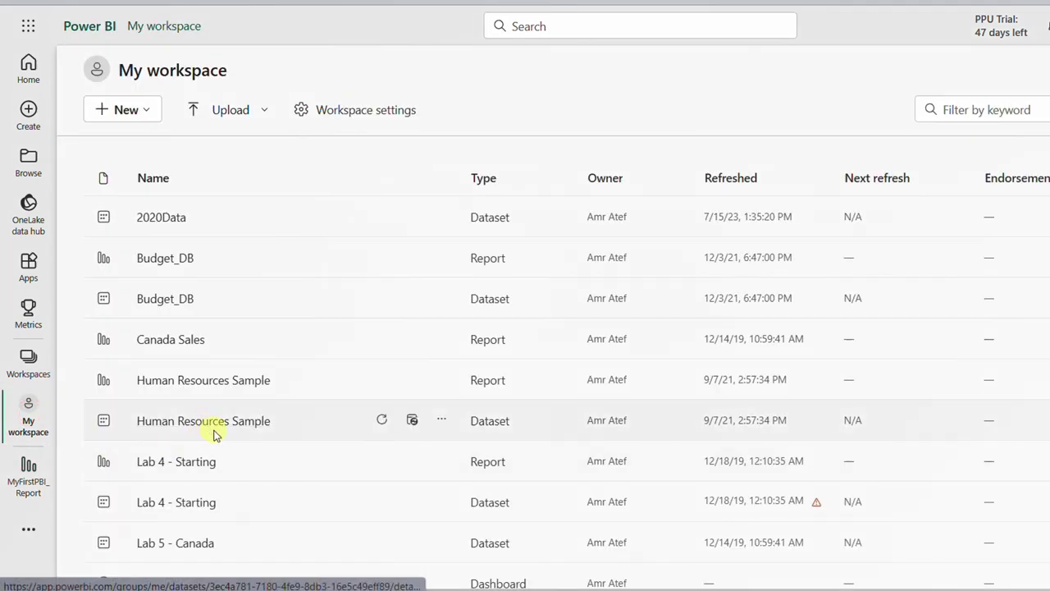
- Open the MyFirstPBI_Report dataset settings and confirm the Personal Gateway is running
{"action": "scroll", "coordinate": [211, 430], "scroll_direction": "down", "scroll_amount": 4}
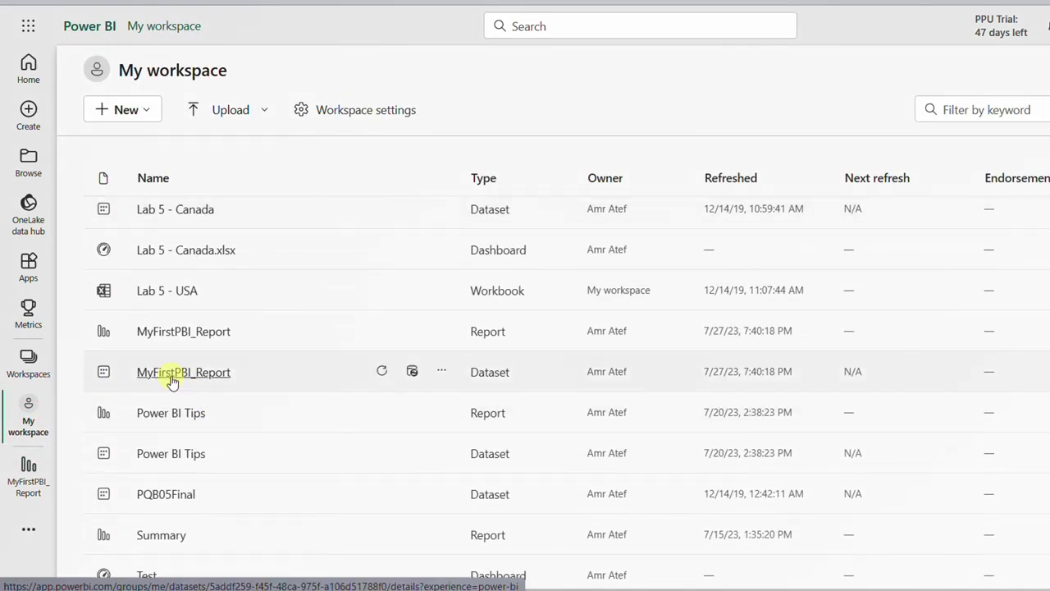
{"action": "left_click", "coordinate": [442, 375]}
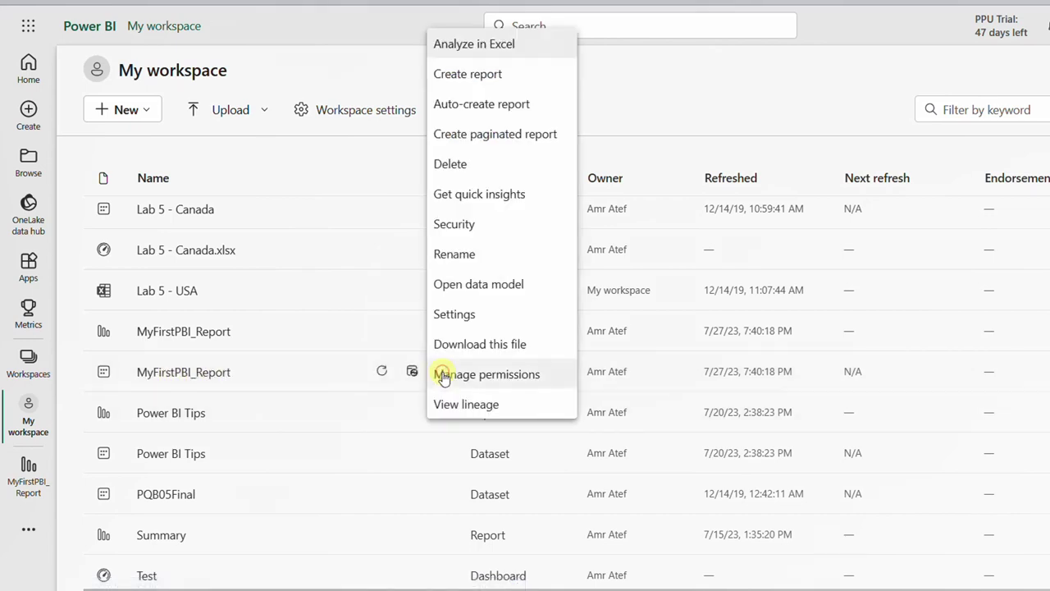
{"action": "left_click", "coordinate": [458, 320]}
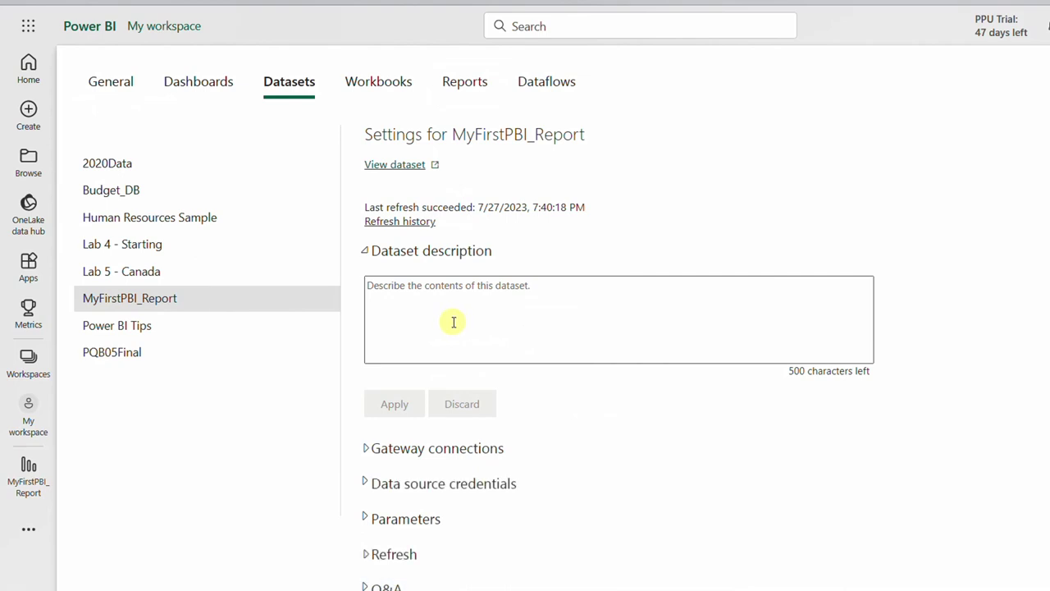
{"action": "left_click", "coordinate": [363, 447]}
{"action": "scroll", "coordinate": [410, 456], "scroll_direction": "down", "scroll_amount": 2}
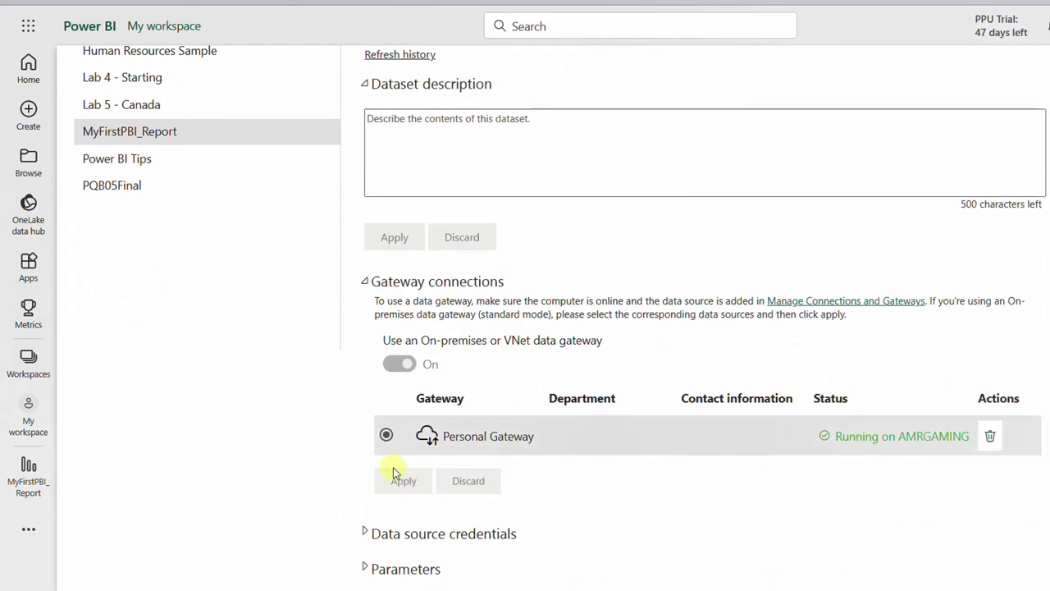
{"action": "scroll", "coordinate": [455, 482], "scroll_direction": "down", "scroll_amount": 1}
{"action": "scroll", "coordinate": [455, 482], "scroll_direction": "down", "scroll_amount": 1}
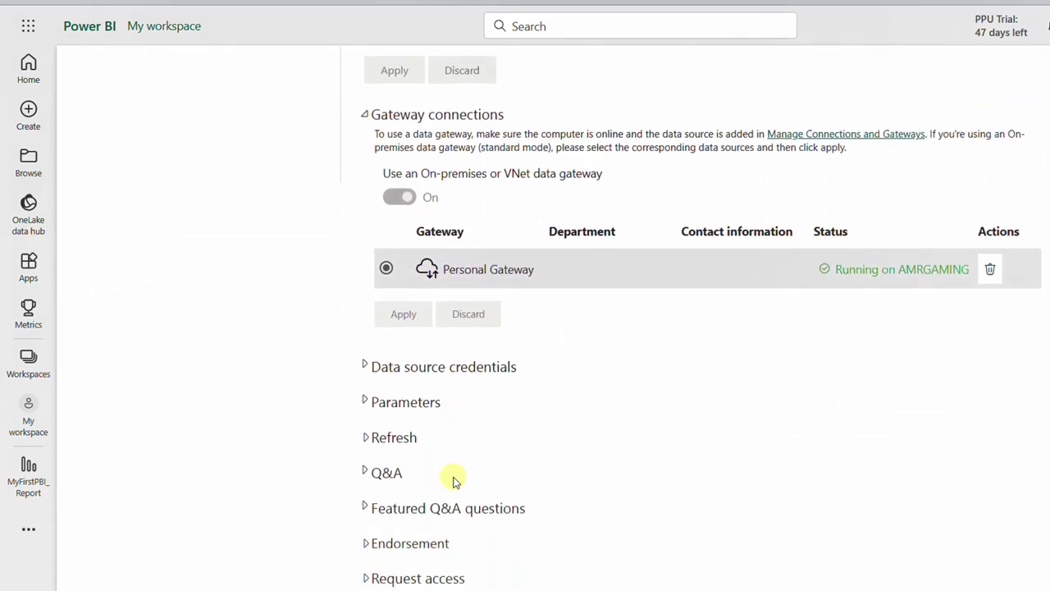
- Check the 3 year data.xlsx source credentials without changing them, then open the MyFirstPBI_Report report
{"action": "left_click", "coordinate": [366, 369]}
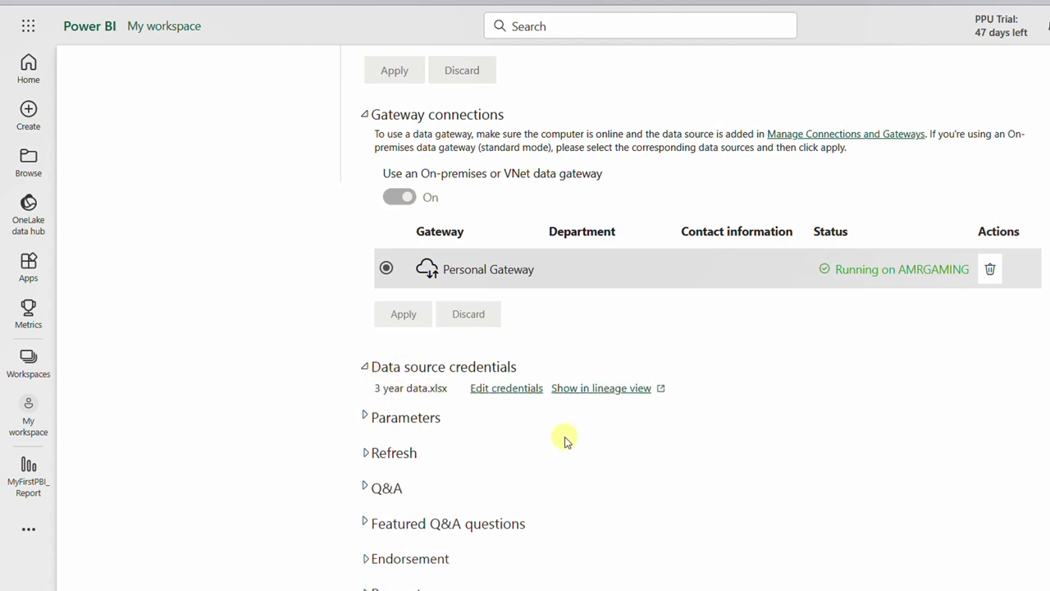
{"action": "left_click", "coordinate": [518, 390]}
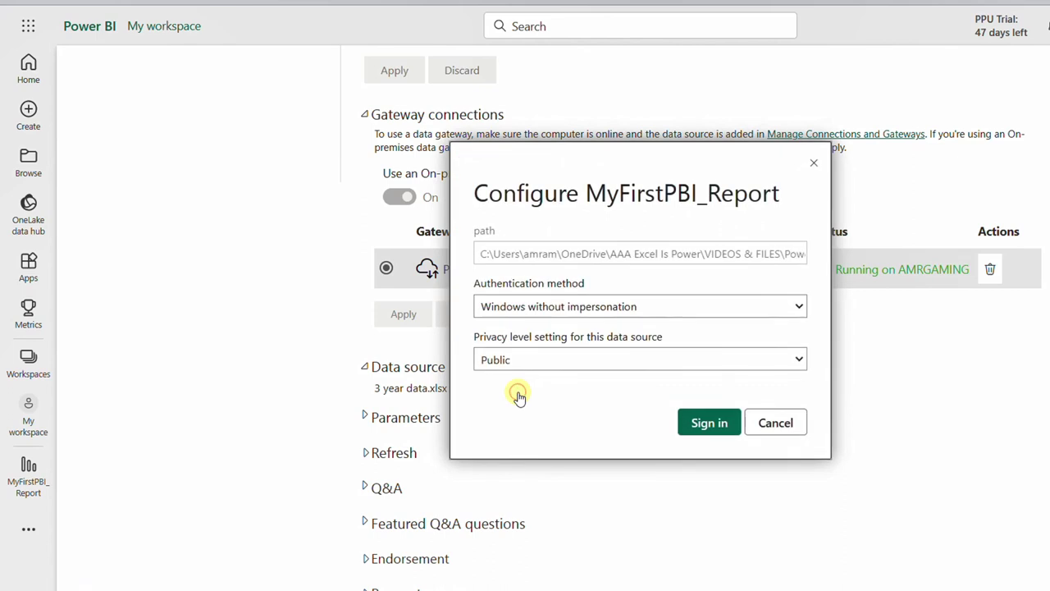
{"action": "left_click", "coordinate": [711, 423]}
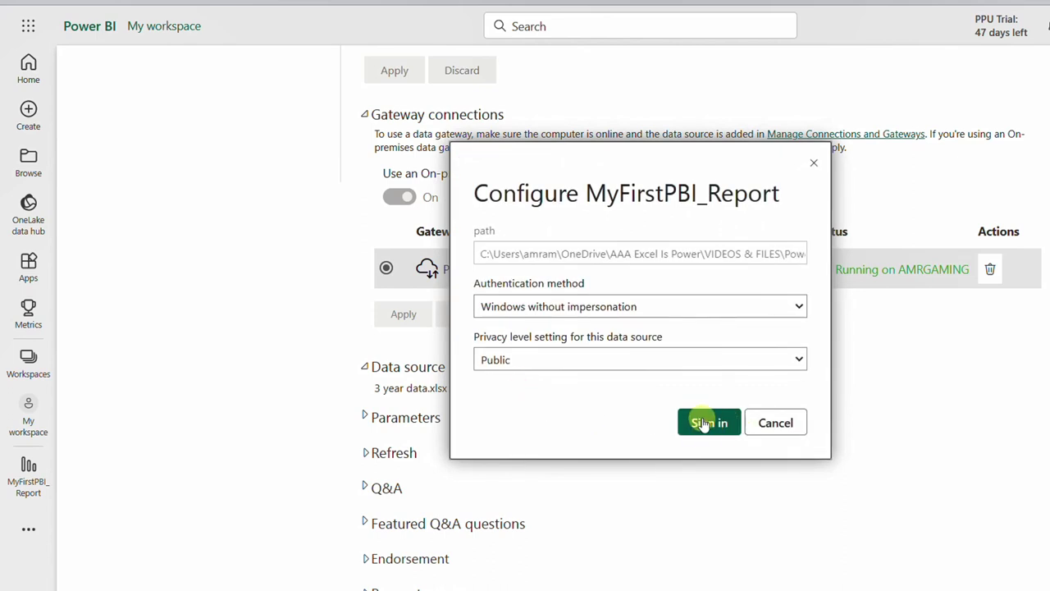
{"action": "left_click", "coordinate": [768, 423]}
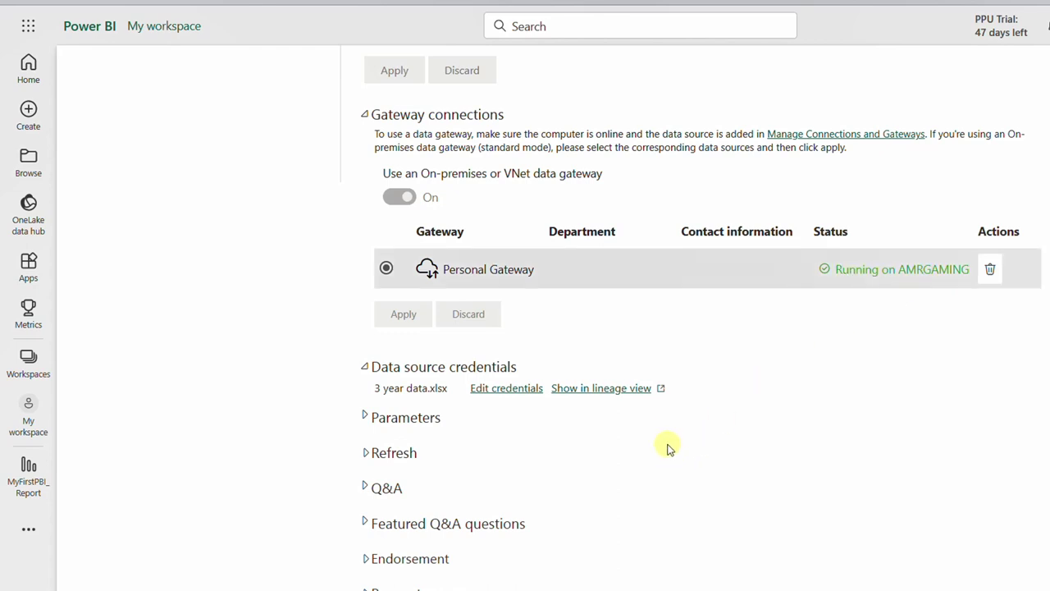
{"action": "left_click", "coordinate": [38, 482]}
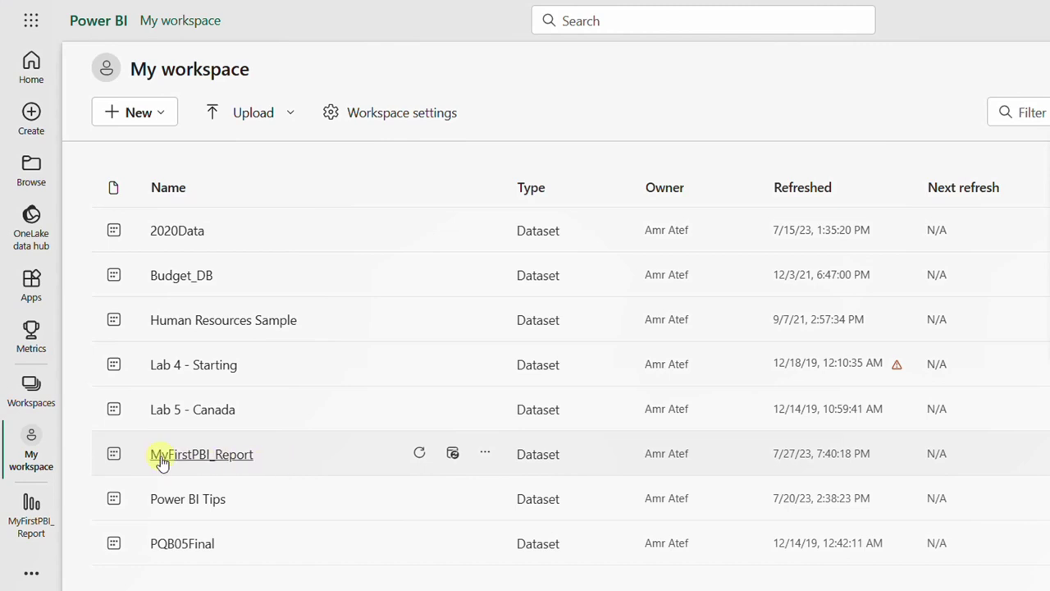
- Turn on scheduled refresh for MyFirstPBI_Report with a Weekly frequency
{"action": "left_click", "coordinate": [454, 456]}
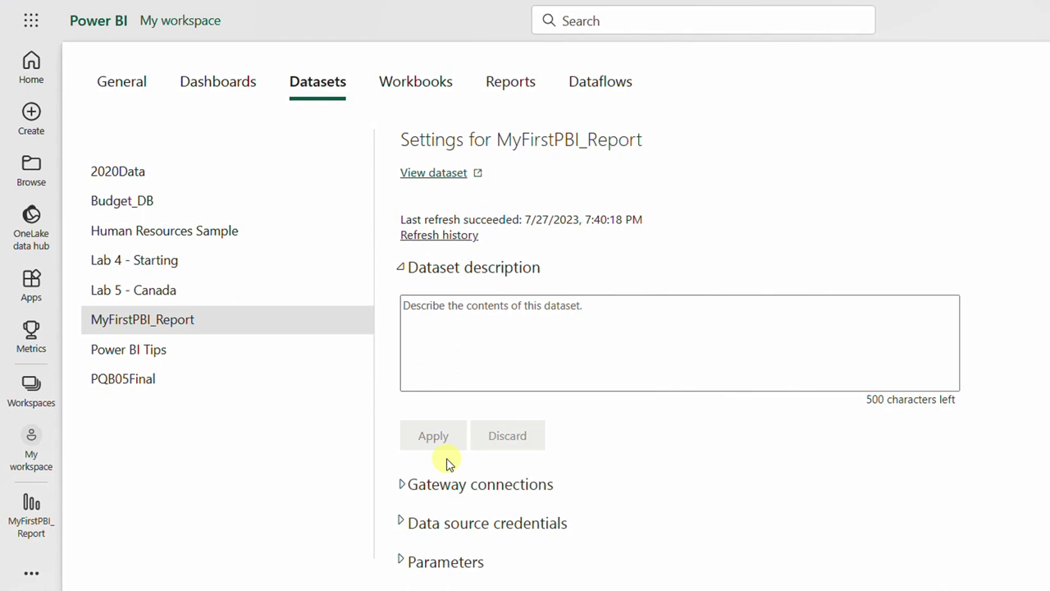
{"action": "scroll", "coordinate": [436, 459], "scroll_direction": "down", "scroll_amount": 1}
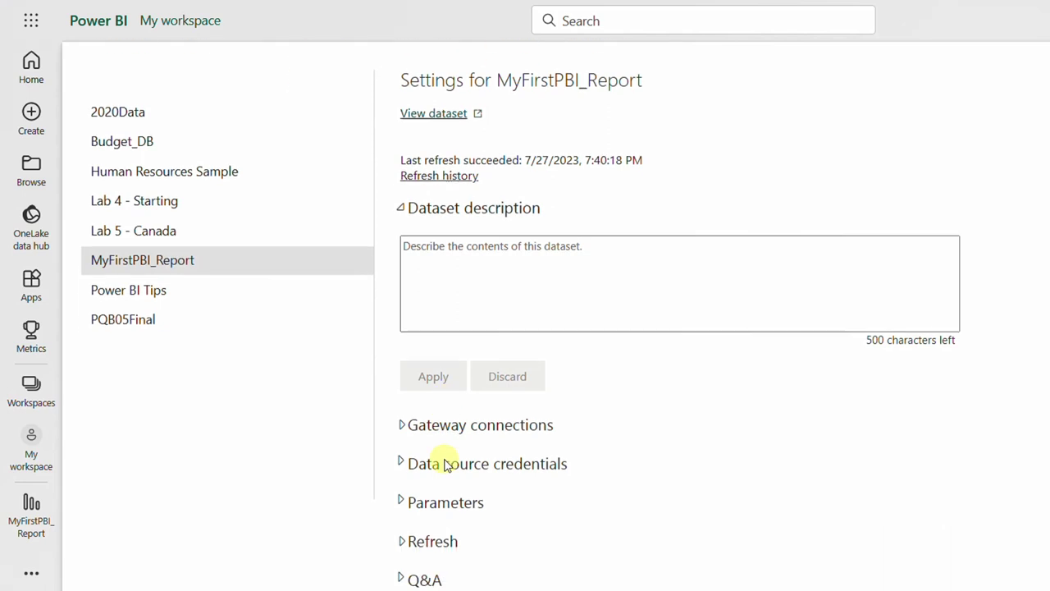
{"action": "left_click", "coordinate": [401, 517]}
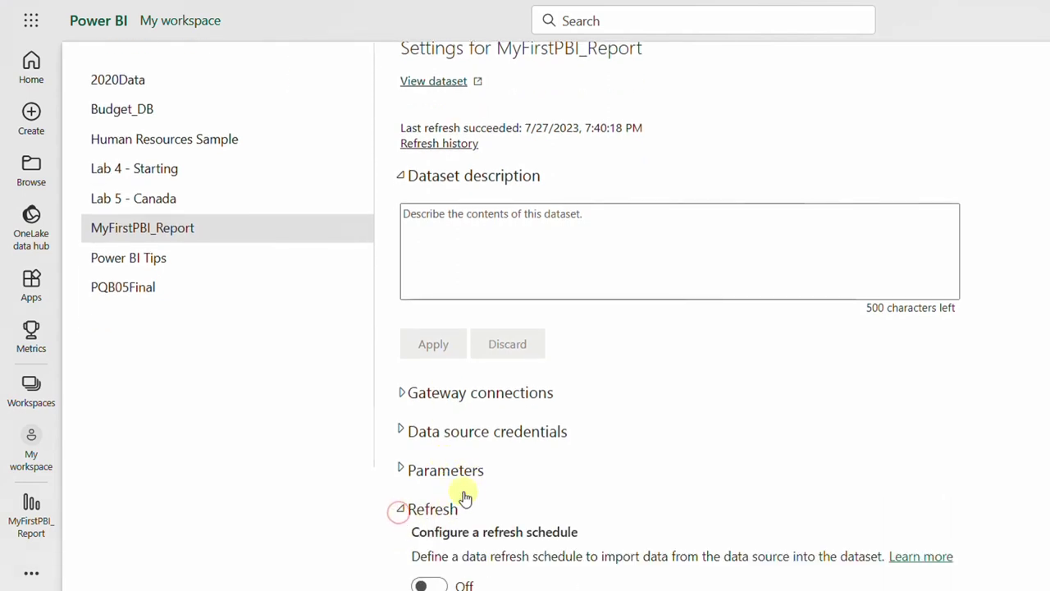
{"action": "scroll", "coordinate": [476, 476], "scroll_direction": "down", "scroll_amount": 4}
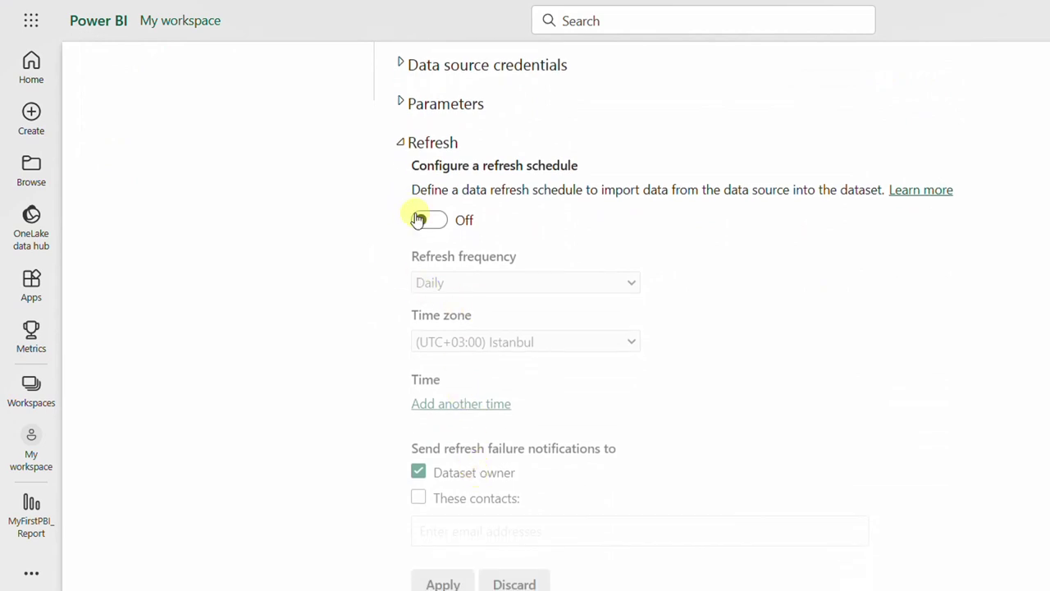
{"action": "left_click", "coordinate": [440, 224]}
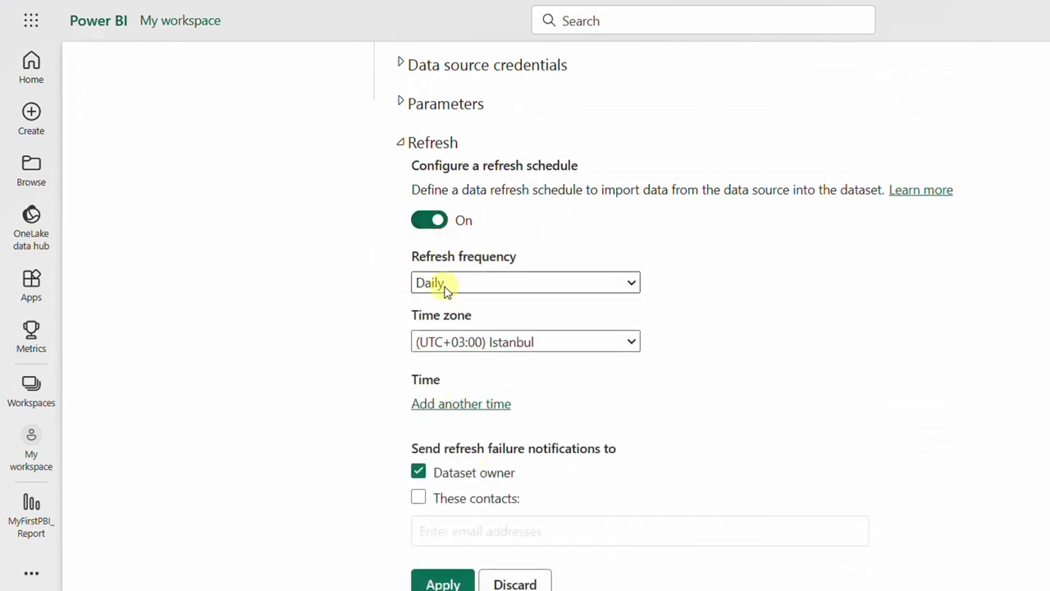
{"action": "left_click", "coordinate": [447, 286]}
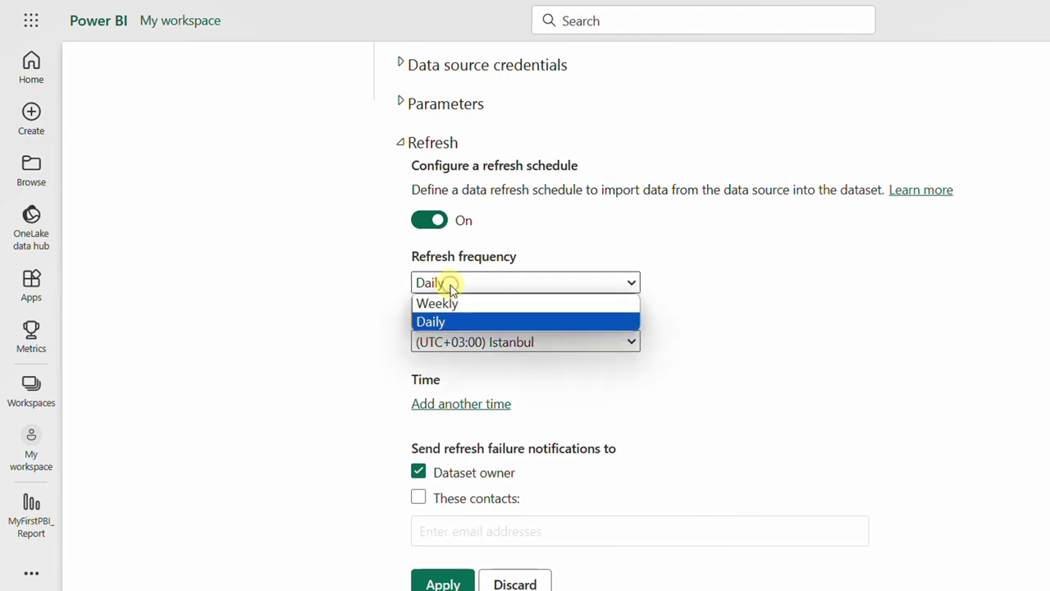
{"action": "left_click", "coordinate": [450, 304]}
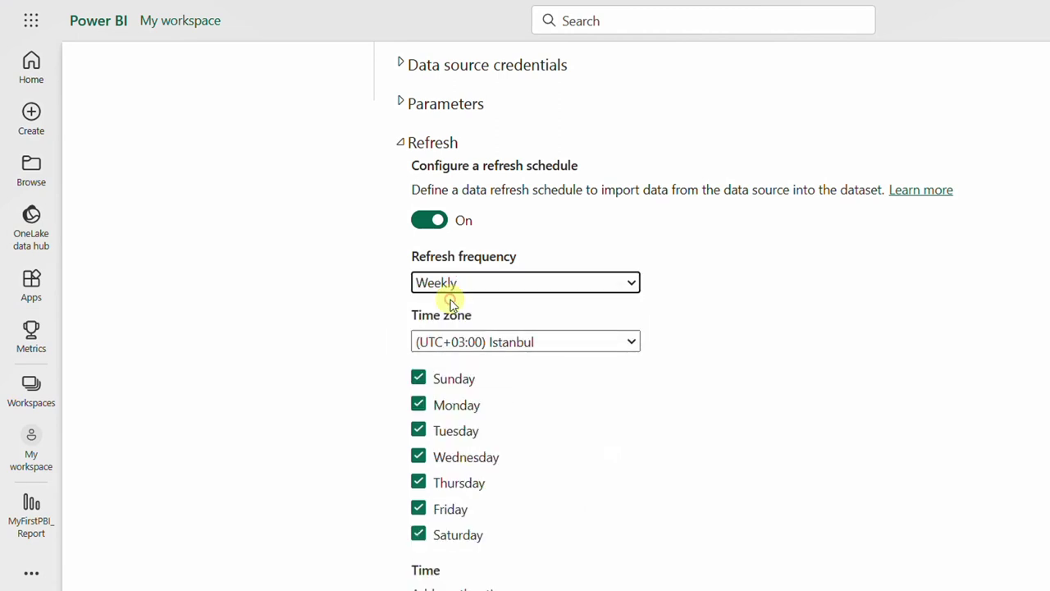
- Set the refresh time zone to (UTC+02:00) Cairo and keep Thursday as the only refresh day
{"action": "left_click", "coordinate": [459, 341]}
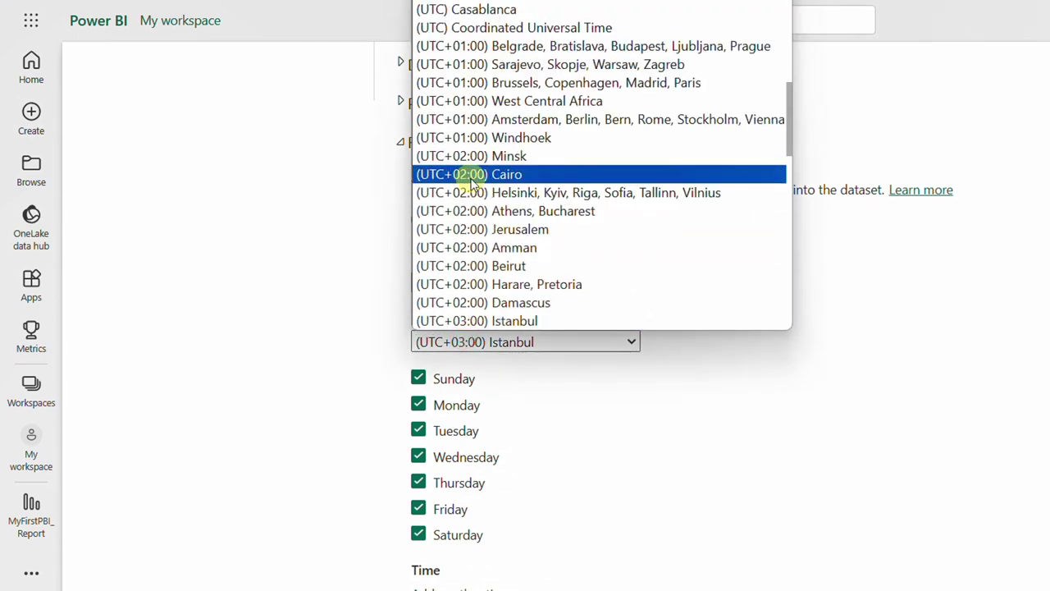
{"action": "left_click", "coordinate": [473, 182]}
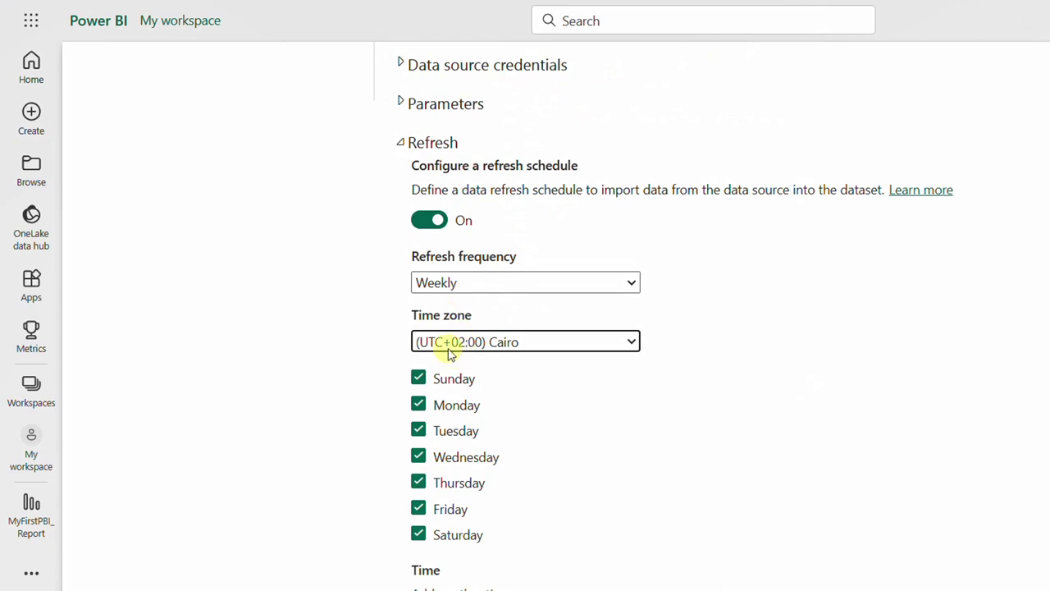
{"action": "left_click", "coordinate": [452, 380]}
{"action": "left_click", "coordinate": [451, 402]}
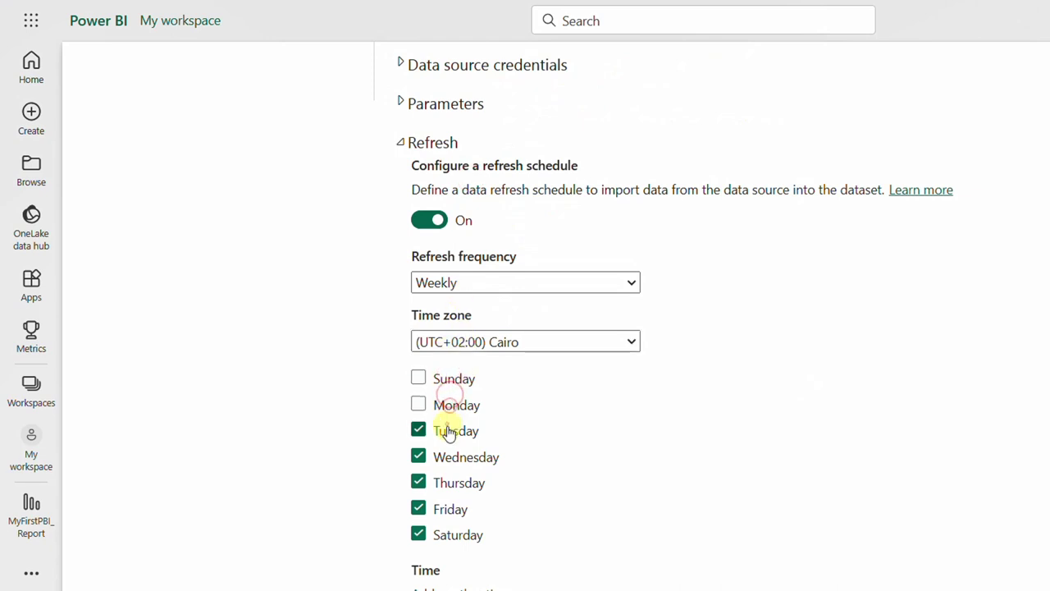
{"action": "left_click", "coordinate": [451, 433]}
{"action": "left_click", "coordinate": [458, 457]}
{"action": "left_click", "coordinate": [447, 509]}
{"action": "left_click", "coordinate": [450, 534]}
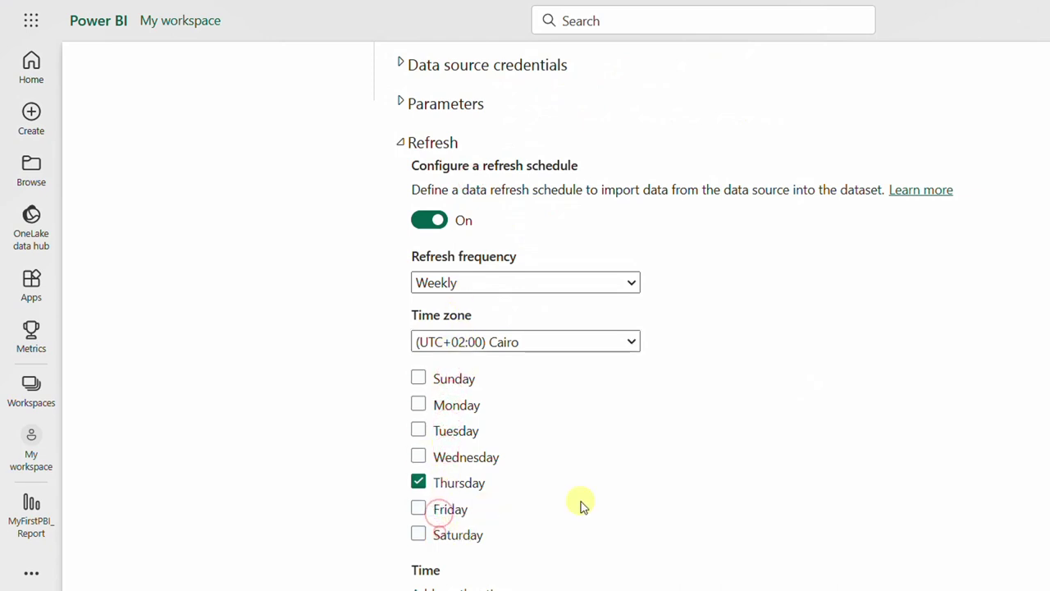
{"action": "scroll", "coordinate": [580, 507], "scroll_direction": "down", "scroll_amount": 1}
- Add a refresh time slot at 10:00 AM
{"action": "left_click", "coordinate": [454, 517]}
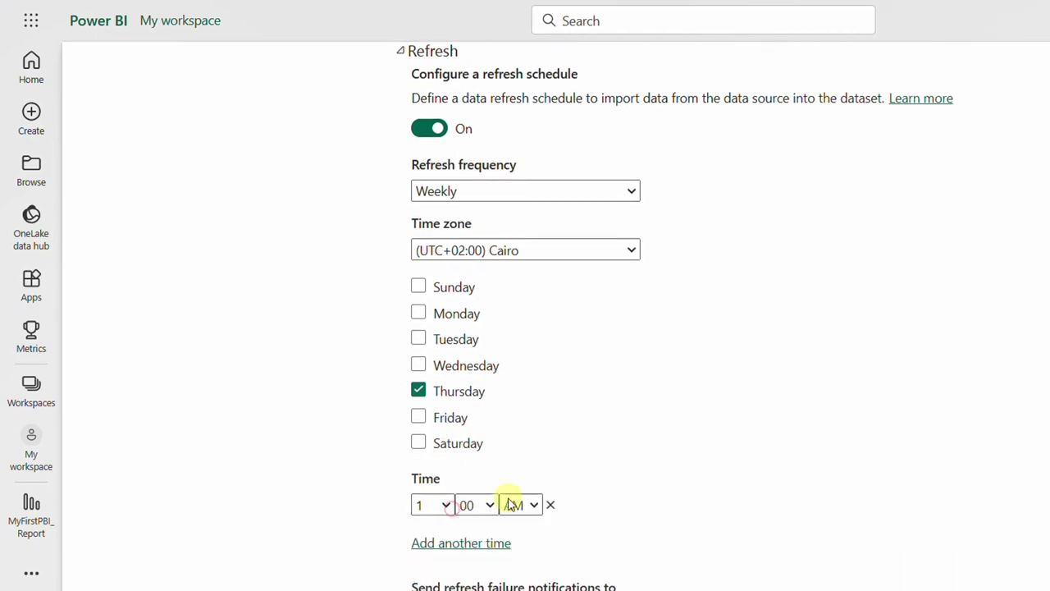
{"action": "left_click", "coordinate": [445, 504]}
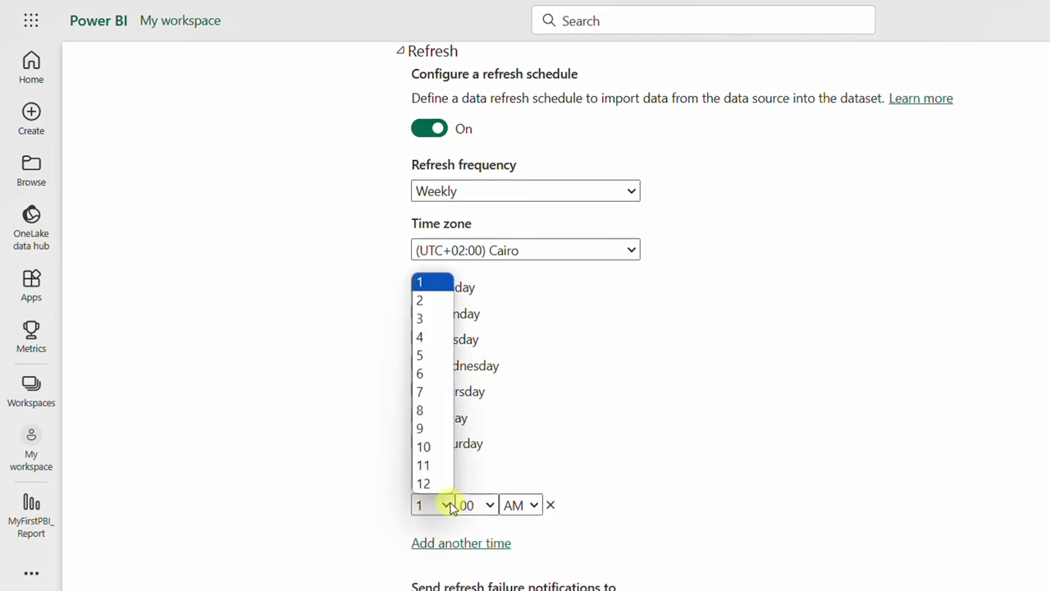
{"action": "left_click", "coordinate": [423, 447]}
{"action": "scroll", "coordinate": [619, 470], "scroll_direction": "down", "scroll_amount": 2}
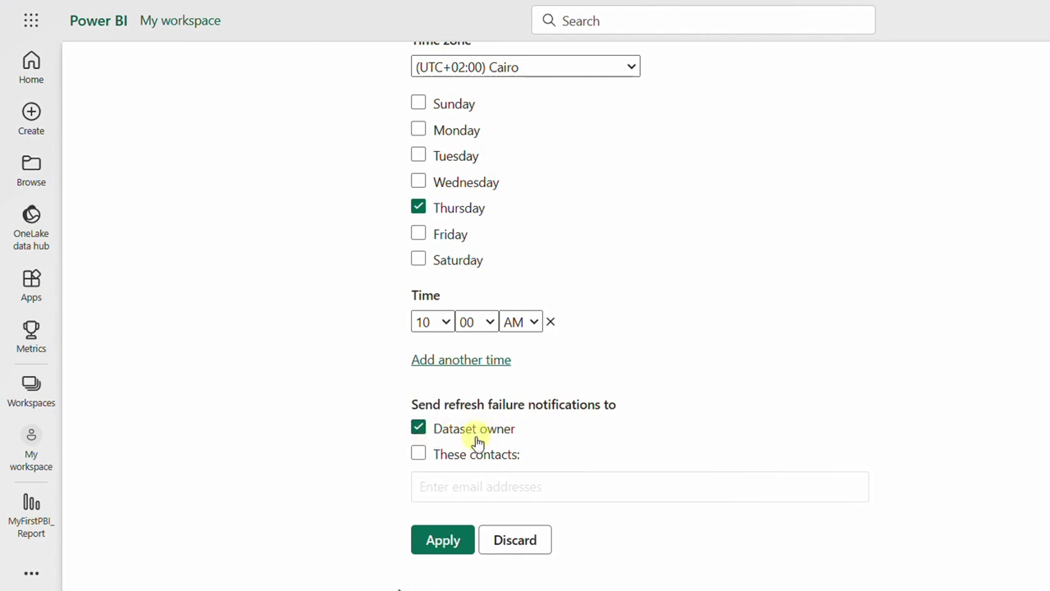
- Apply the schedule and confirm My workspace shows the next refresh as 8/3/23, 10:00:00 AM
{"action": "left_click", "coordinate": [418, 456]}
{"action": "left_click", "coordinate": [418, 454]}
{"action": "left_click", "coordinate": [450, 540]}
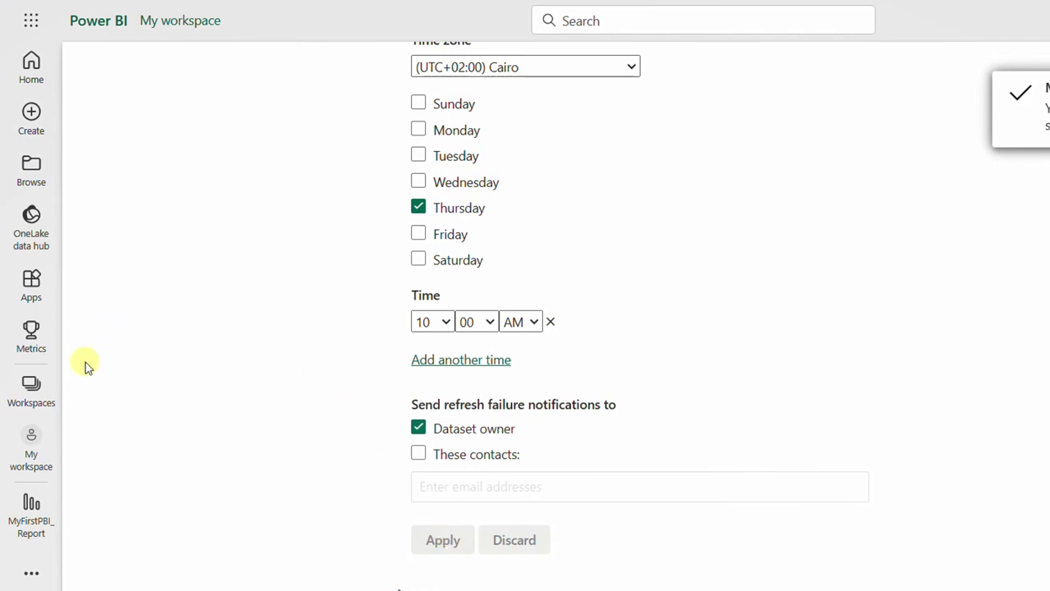
{"action": "left_click", "coordinate": [51, 457]}
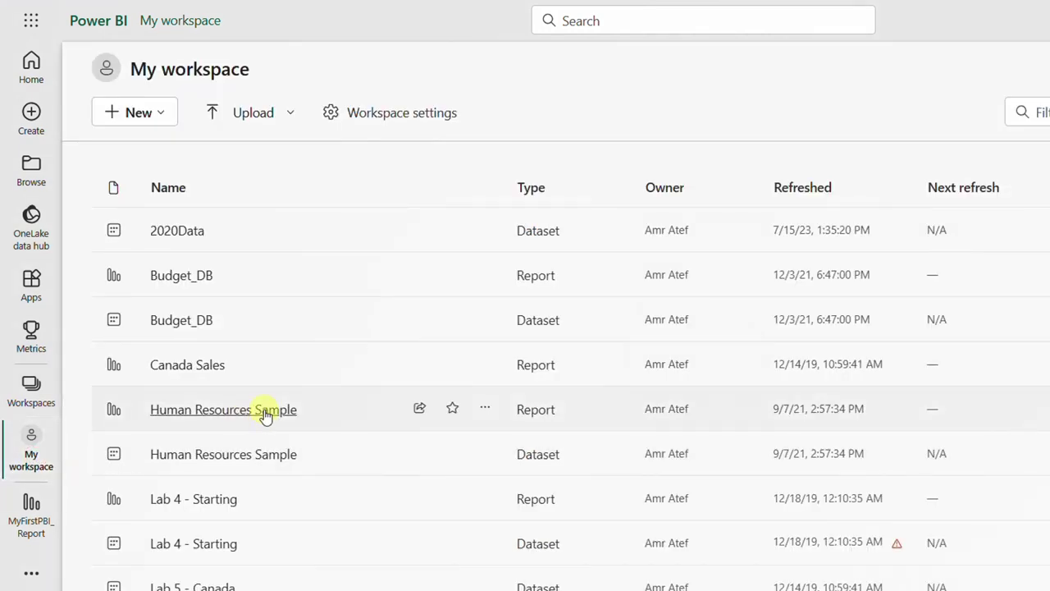
{"action": "scroll", "coordinate": [316, 417], "scroll_direction": "down", "scroll_amount": 5}
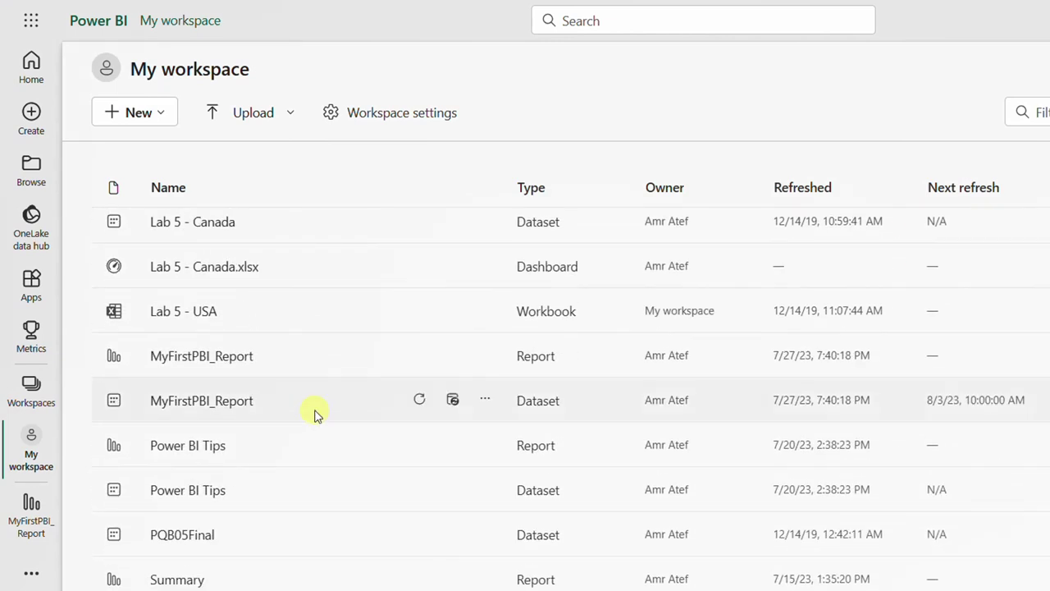